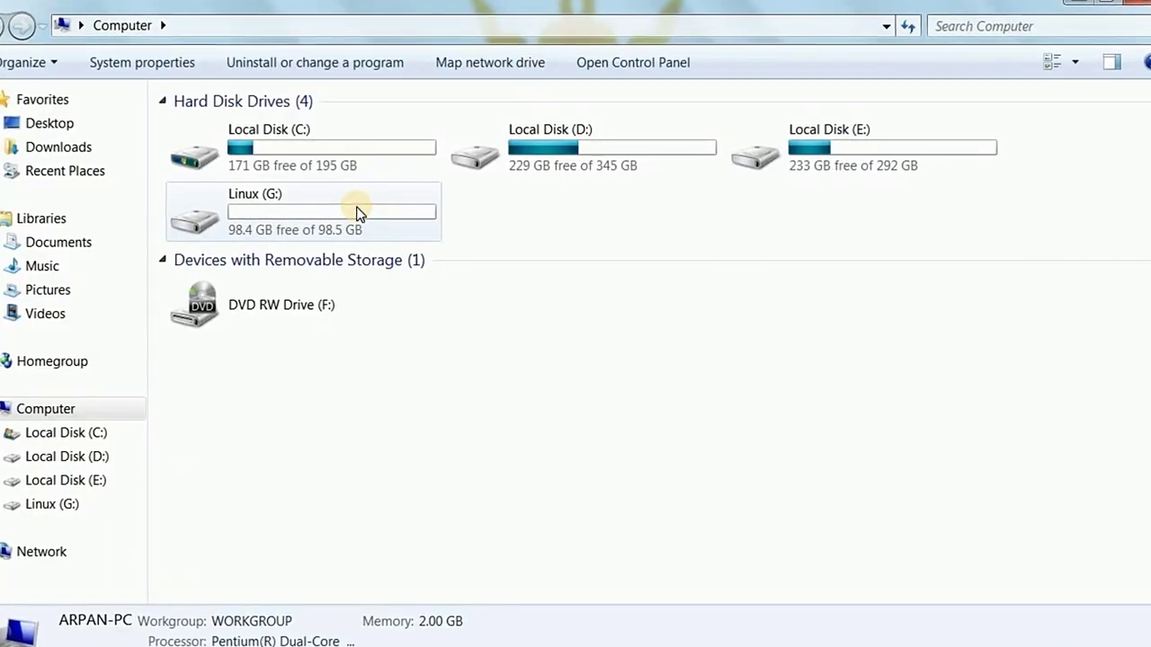
Create a new folder on the Linux (G:) drive, keeping the default name
double_click(357, 213)
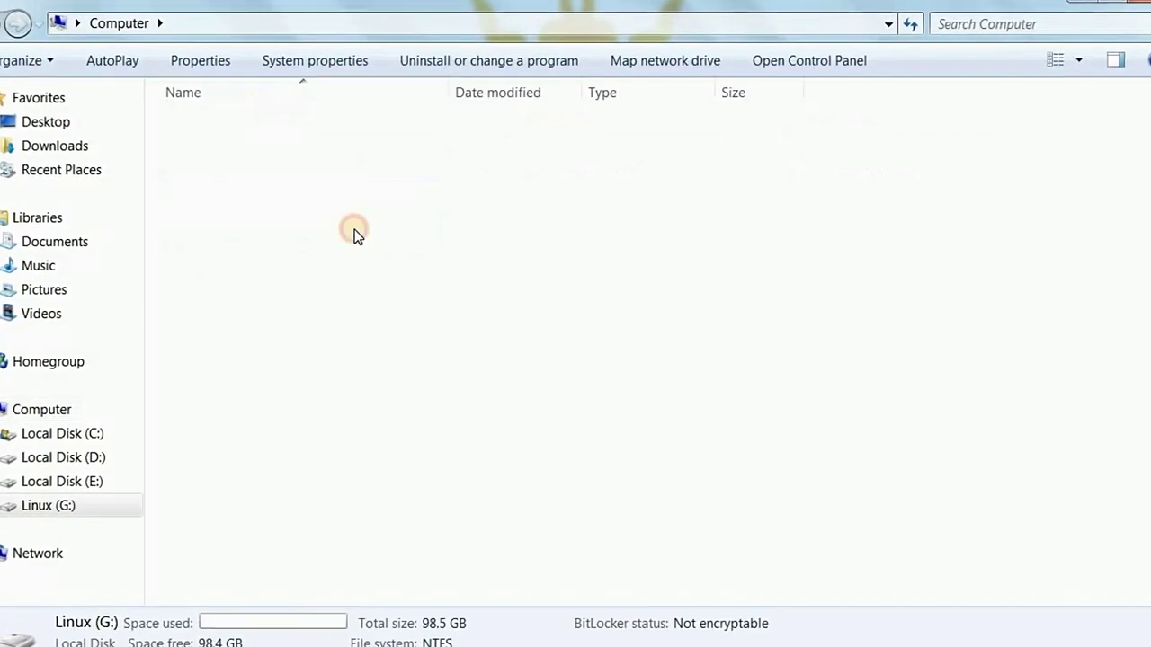
right_click(262, 266)
mouse_move(325, 504)
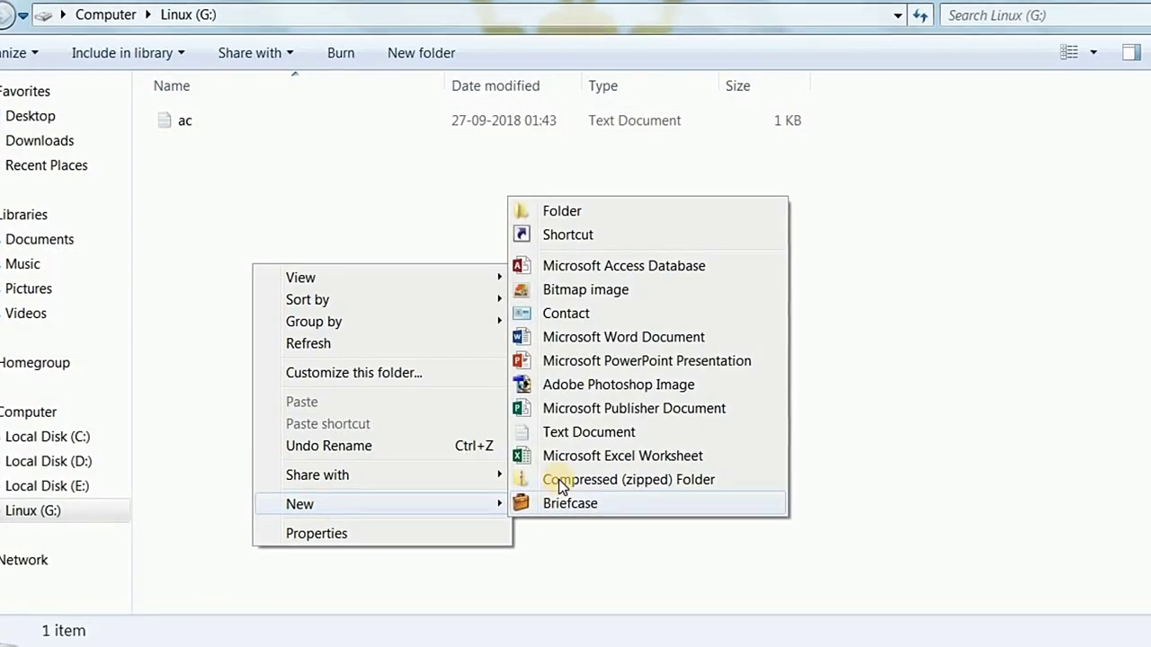
left_click(568, 211)
left_click(302, 197)
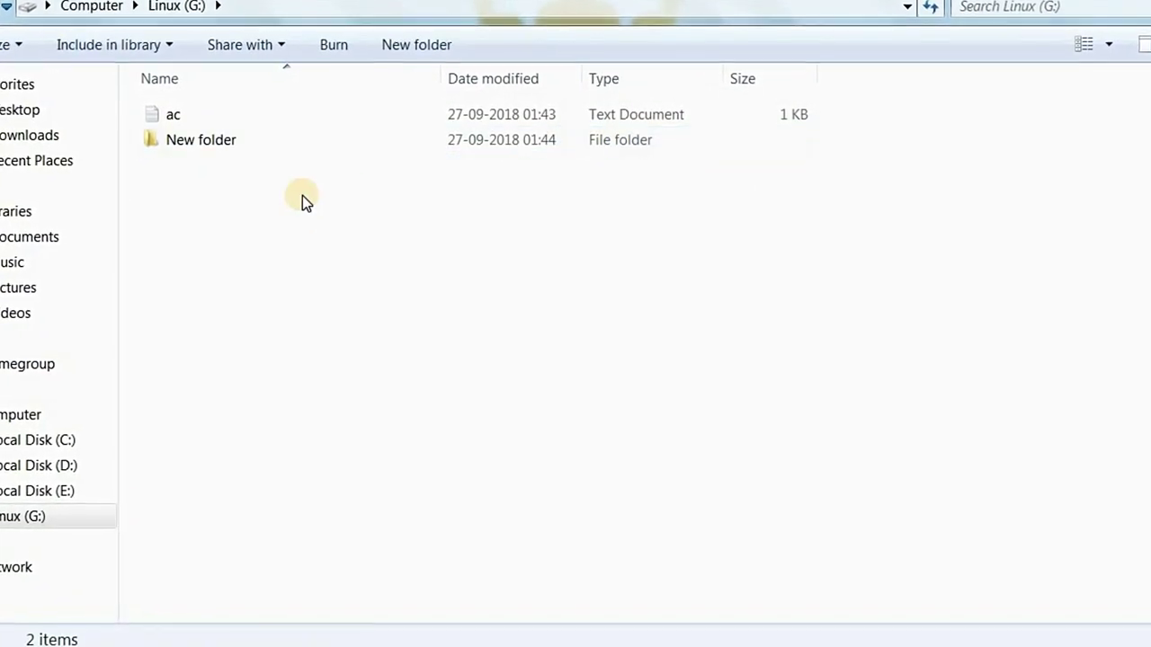
Rename the new folder as Advance Control Panel.{ED7BA470-8E54-465E-825C-99712043E01C}, using the code from the ac text document
double_click(176, 115)
left_click_drag(461, 180, 111, 117)
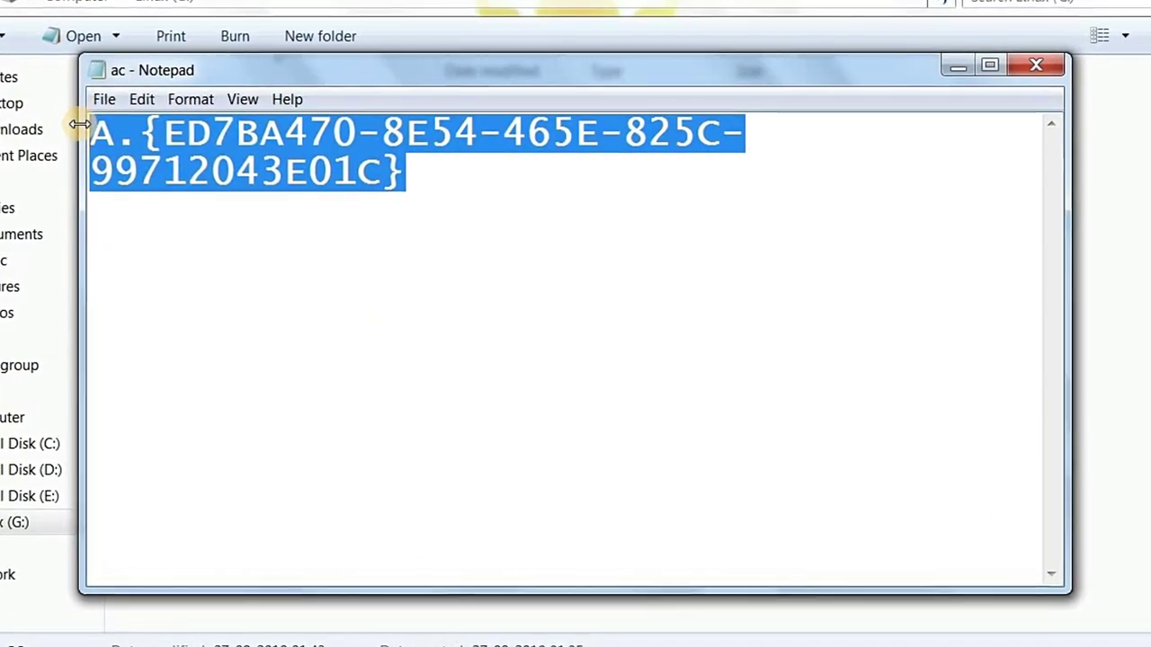
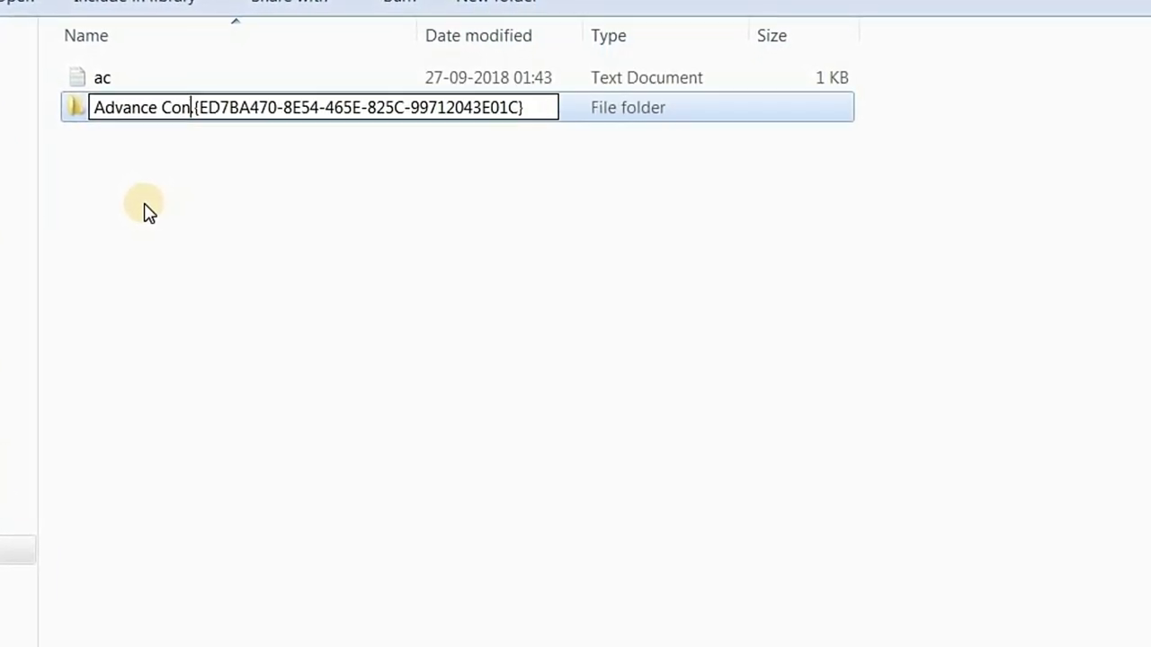
type("l Panel")
key("Return")
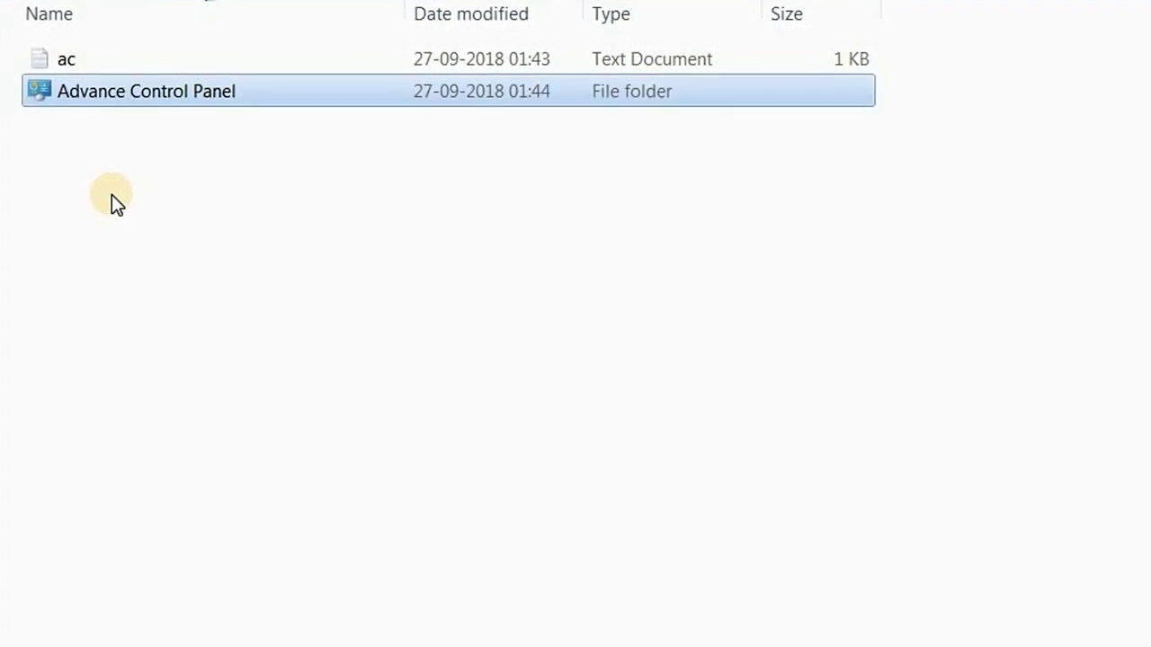
Open the Advance Control Panel folder in a maximized window and look through its list of settings down to Windows Update
key("Return")
left_click(1054, 74)
left_click(977, 103)
scroll(694, 344, "down", 15)
scroll(679, 375, "down", 12)
scroll(616, 405, "down", 10)
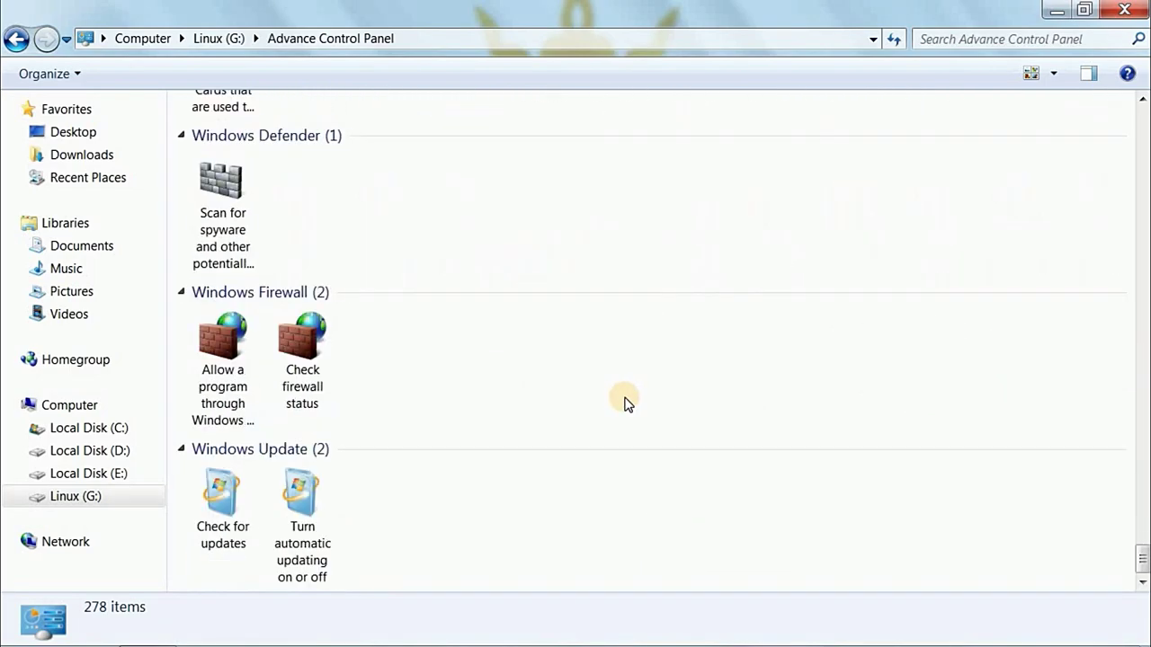
scroll(404, 443, "up", 20)
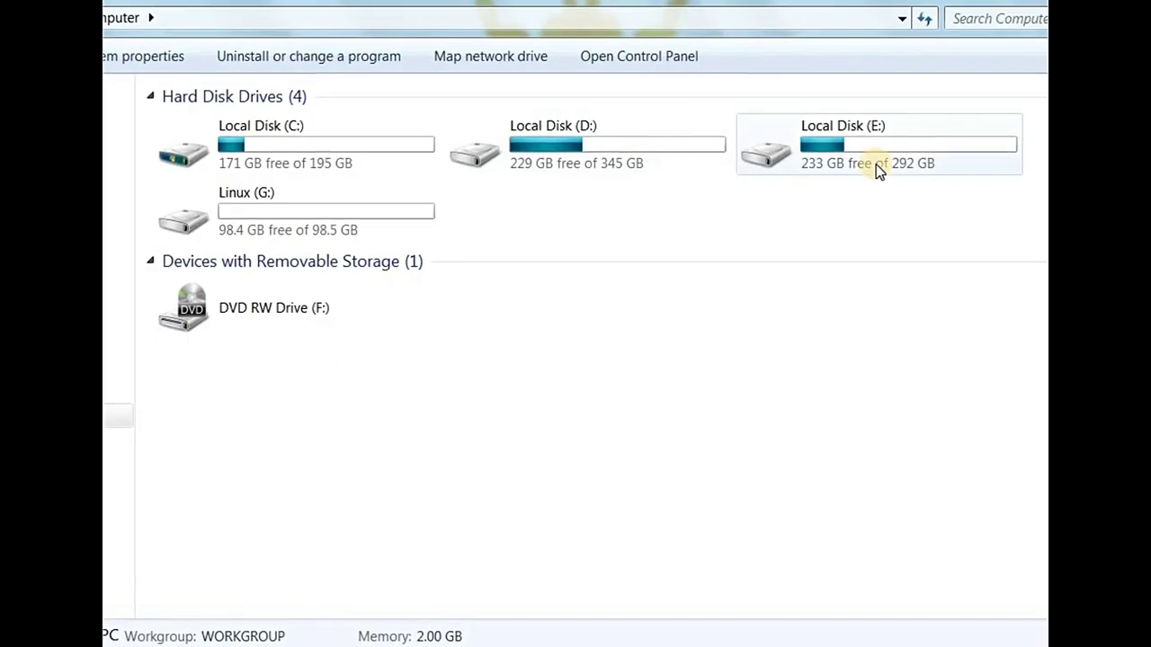
Open the Linux (G:) drive and create a new folder beside the e text document, keeping the default name
double_click(692, 243)
right_click(191, 246)
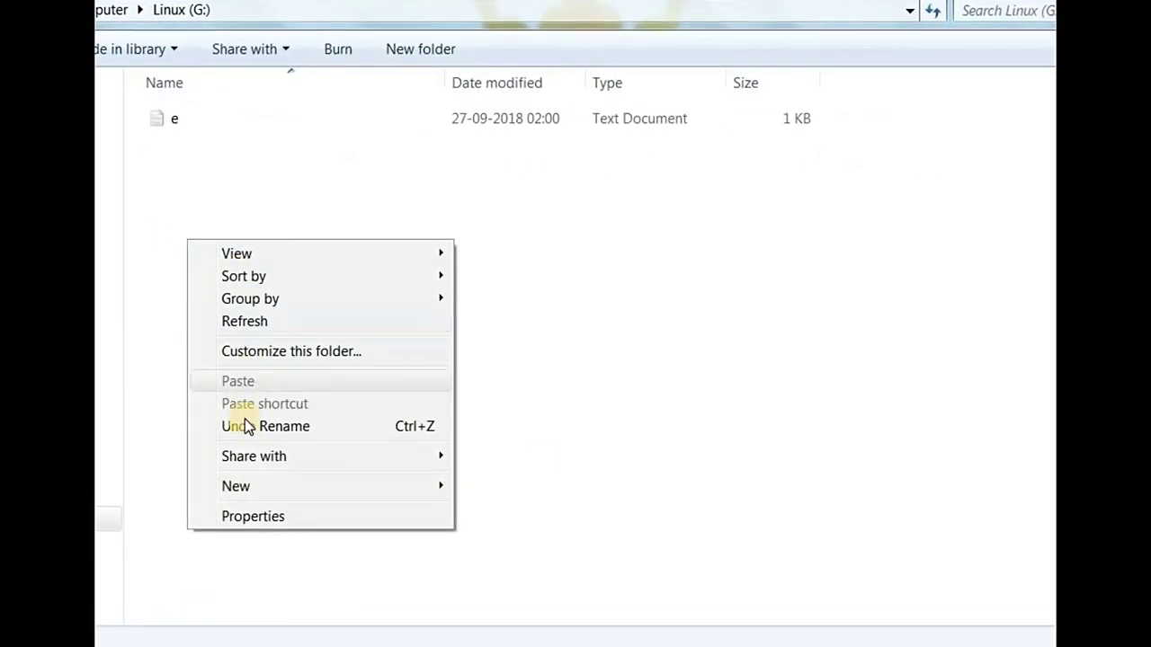
mouse_move(238, 490)
left_click(475, 184)
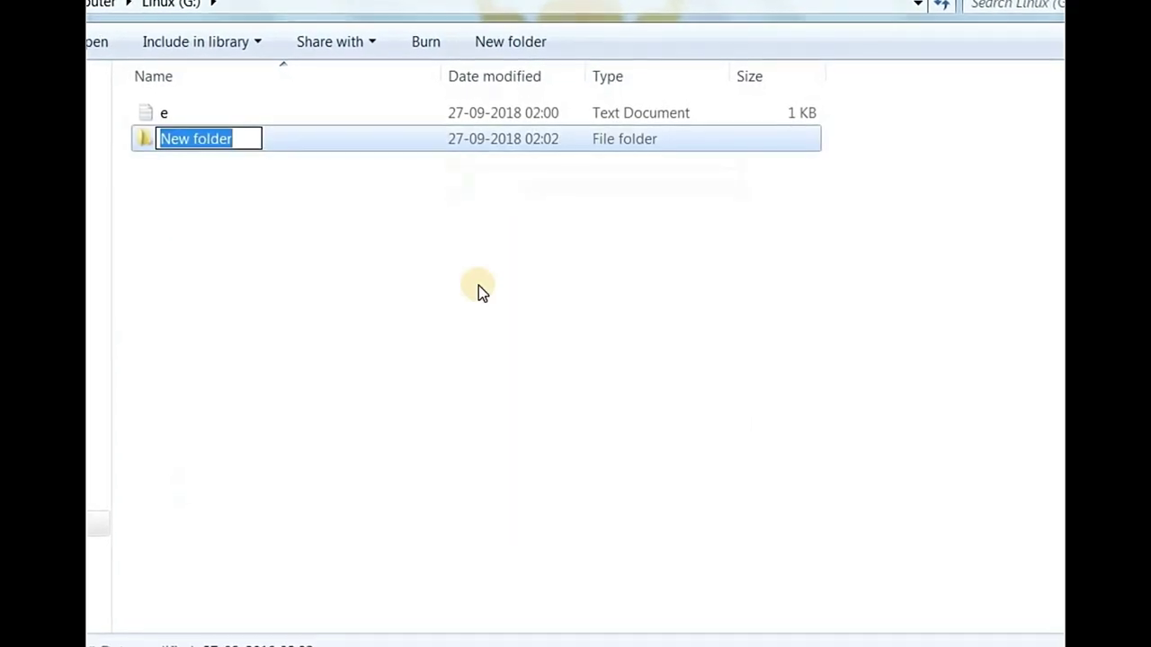
key("Return")
Copy the code {1206F5F1-0569-412C-8FEC-3204630DFB70} from the e text document and close the document
double_click(159, 112)
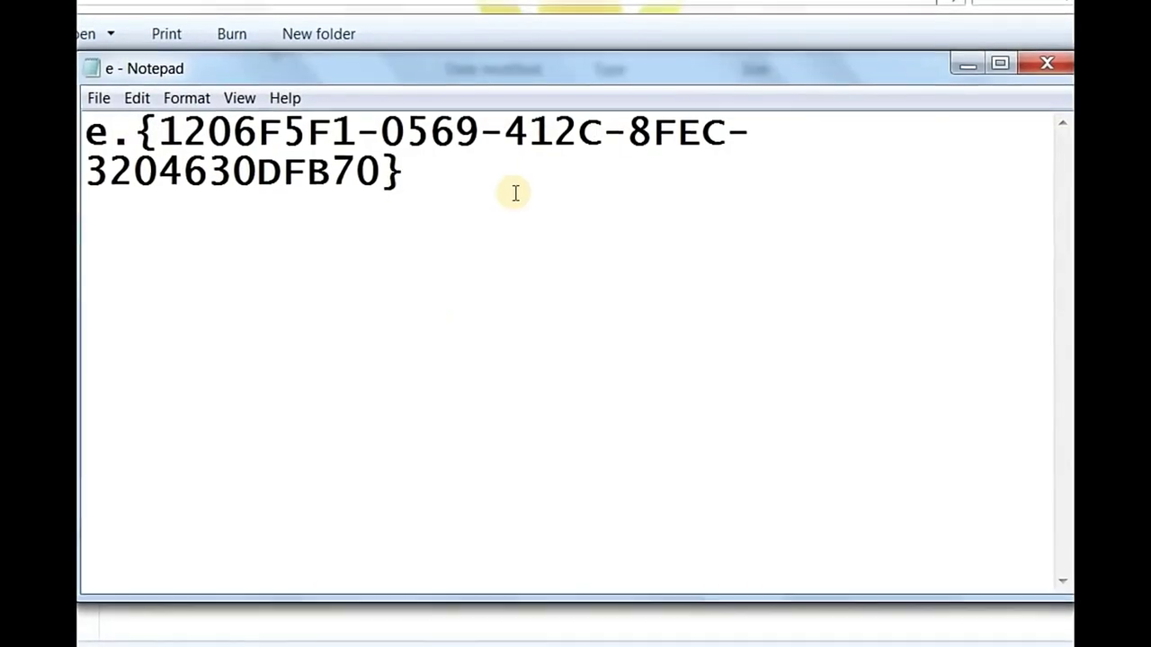
left_click_drag(514, 193, 81, 124)
right_click(205, 130)
left_click(226, 198)
left_click(1064, 53)
Rename the new folder as Credential Manager.{1206F5F1-0569-412C-8FEC-3204630DFB70} and open it
left_click(164, 129)
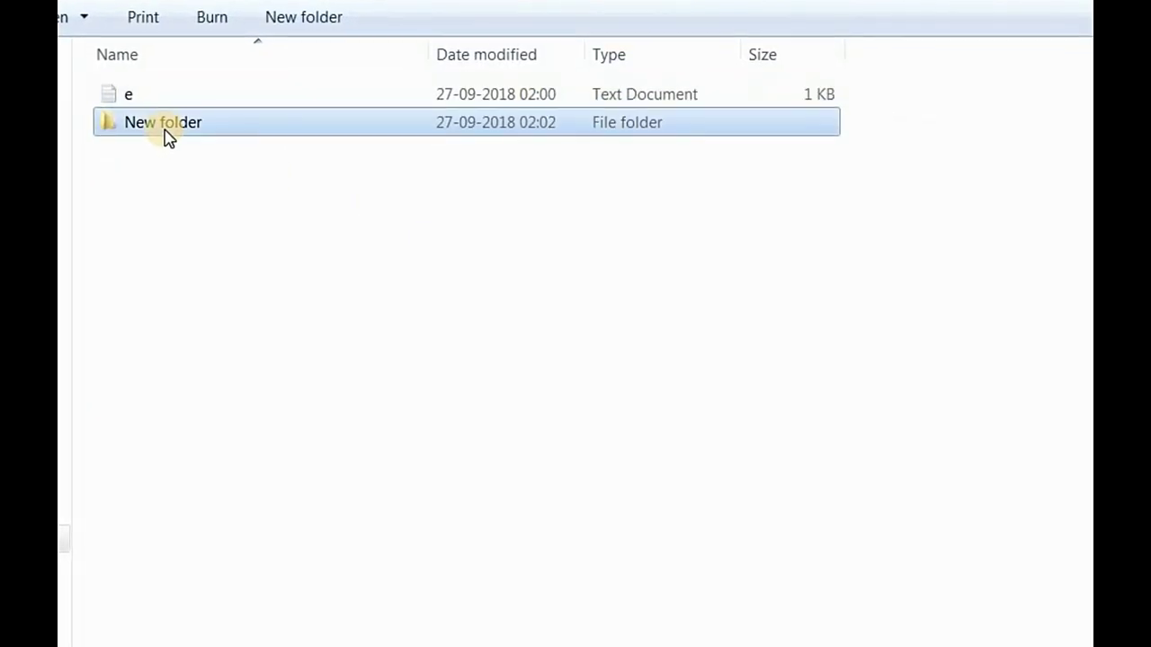
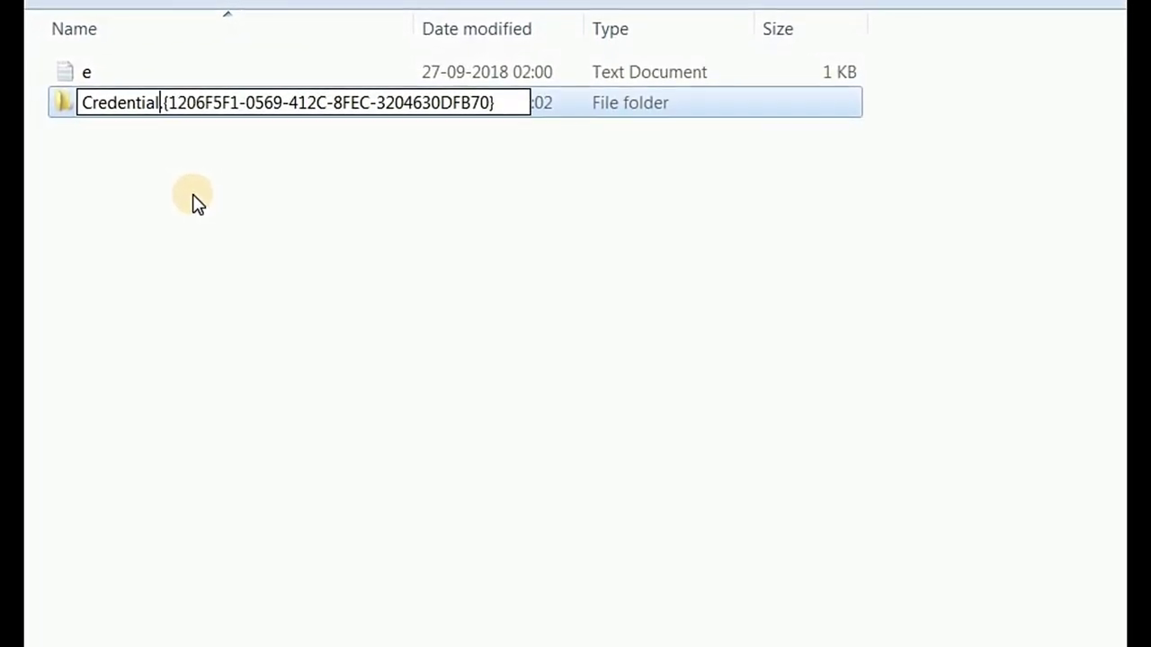
type("ager.")
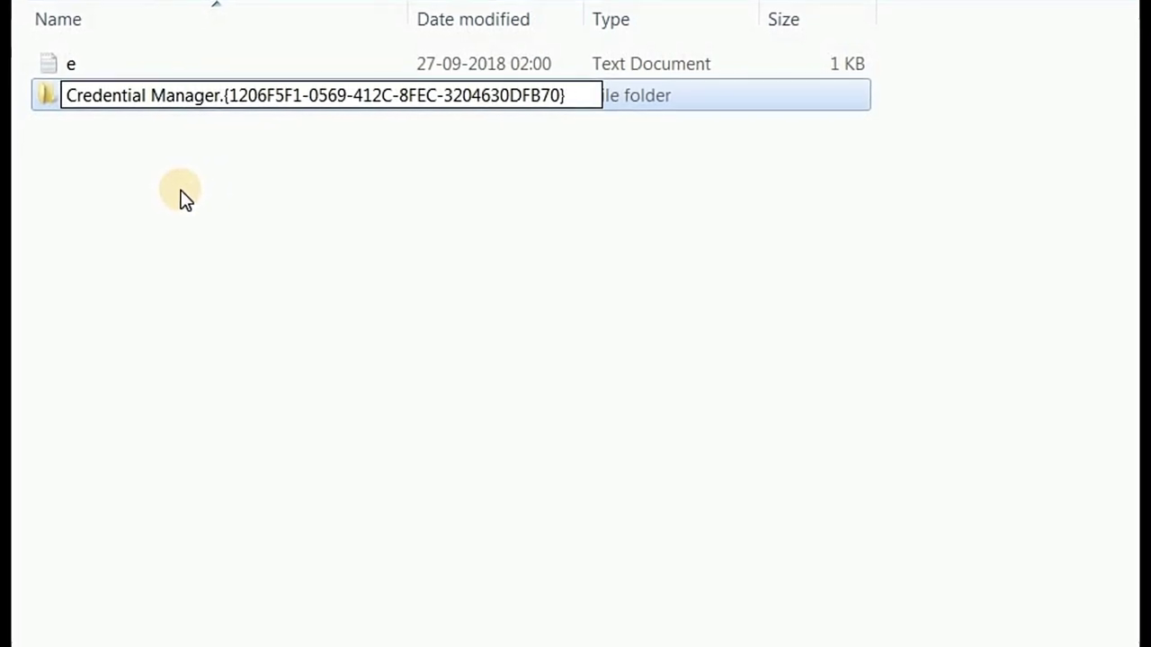
key("Return")
double_click(166, 93)
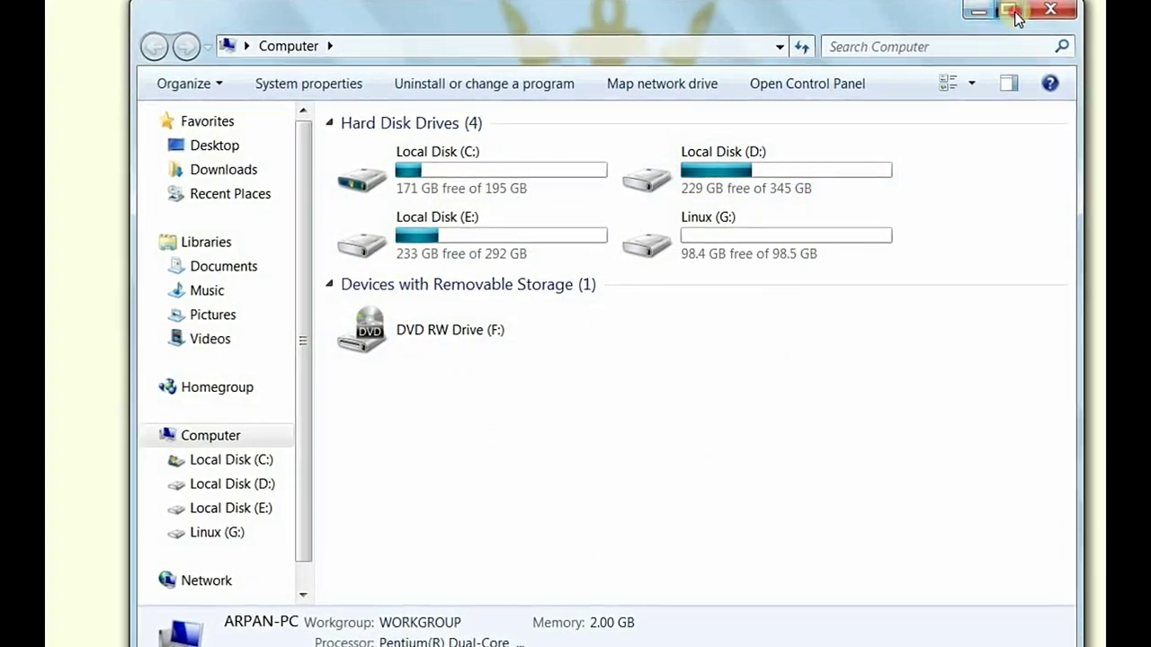
Open the Linux (G:) drive and create a new folder beside the d text document, keeping the default name
double_click(303, 218)
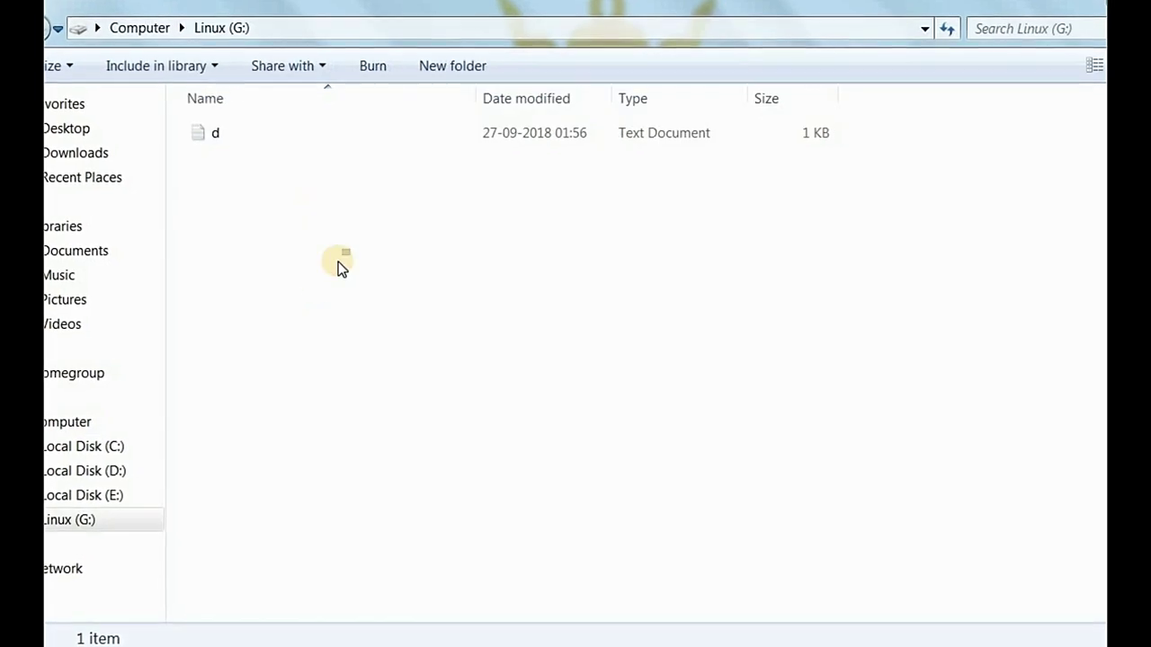
right_click(227, 199)
mouse_move(275, 437)
left_click(534, 143)
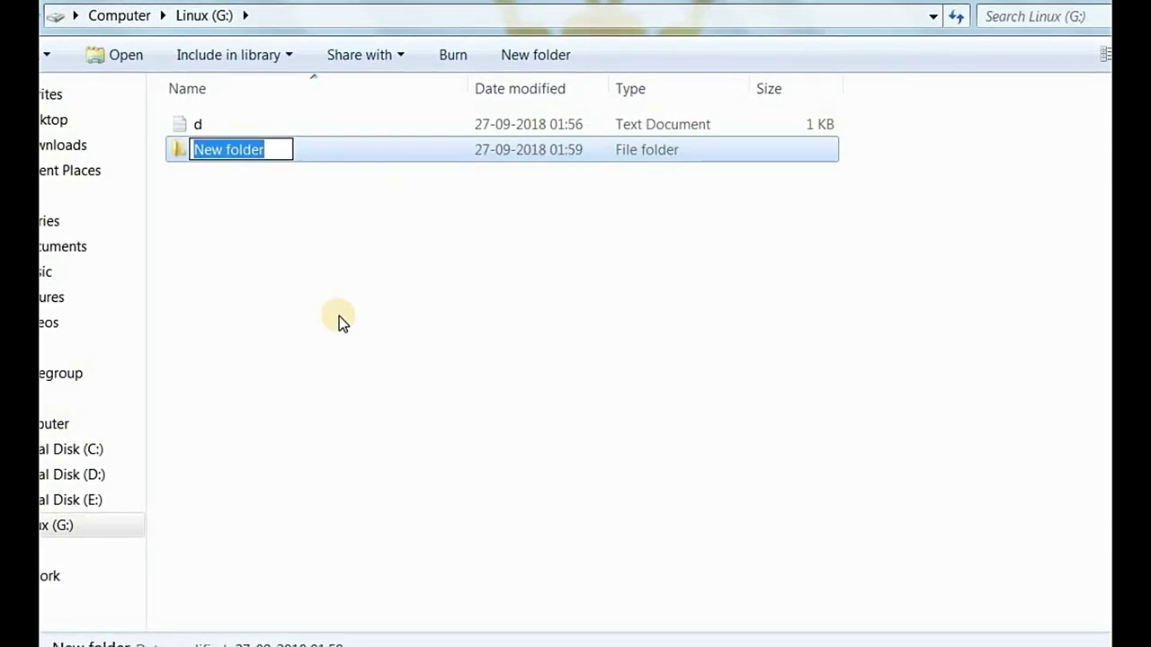
key("Return")
Copy the code {0142e4d0-fb7a-11dc-ba4a-000ffe7ab428} from the d text document and close the document
double_click(223, 127)
left_click_drag(567, 193, 128, 141)
left_click_drag(454, 195, 112, 141)
right_click(236, 162)
left_click(259, 224)
left_click(1069, 65)
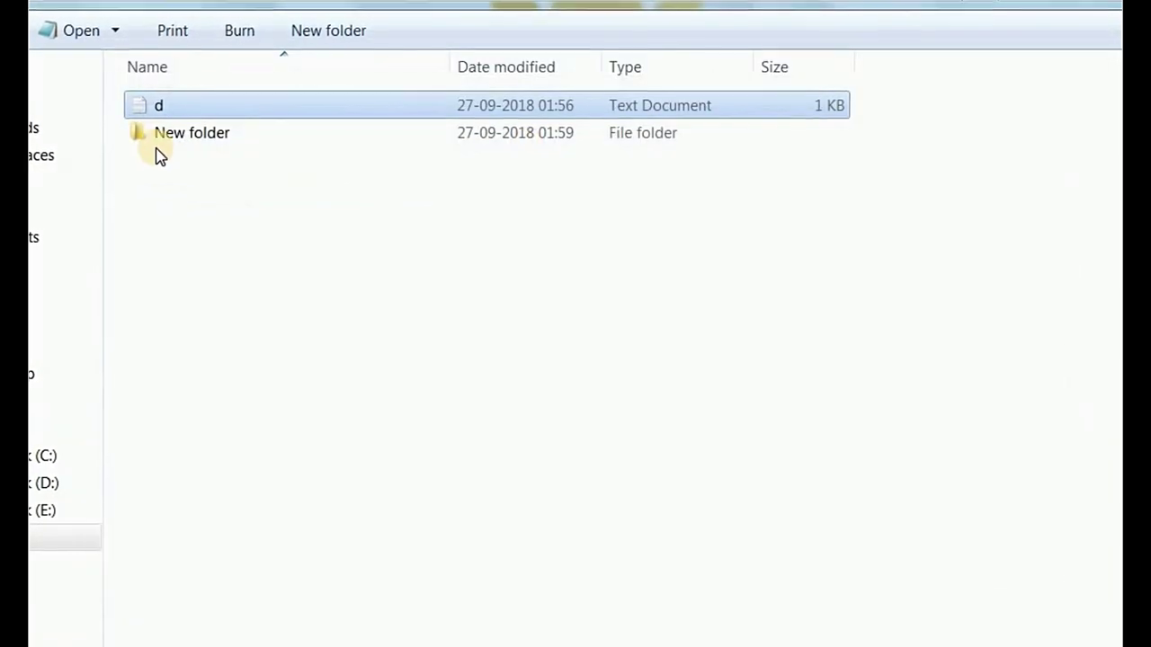
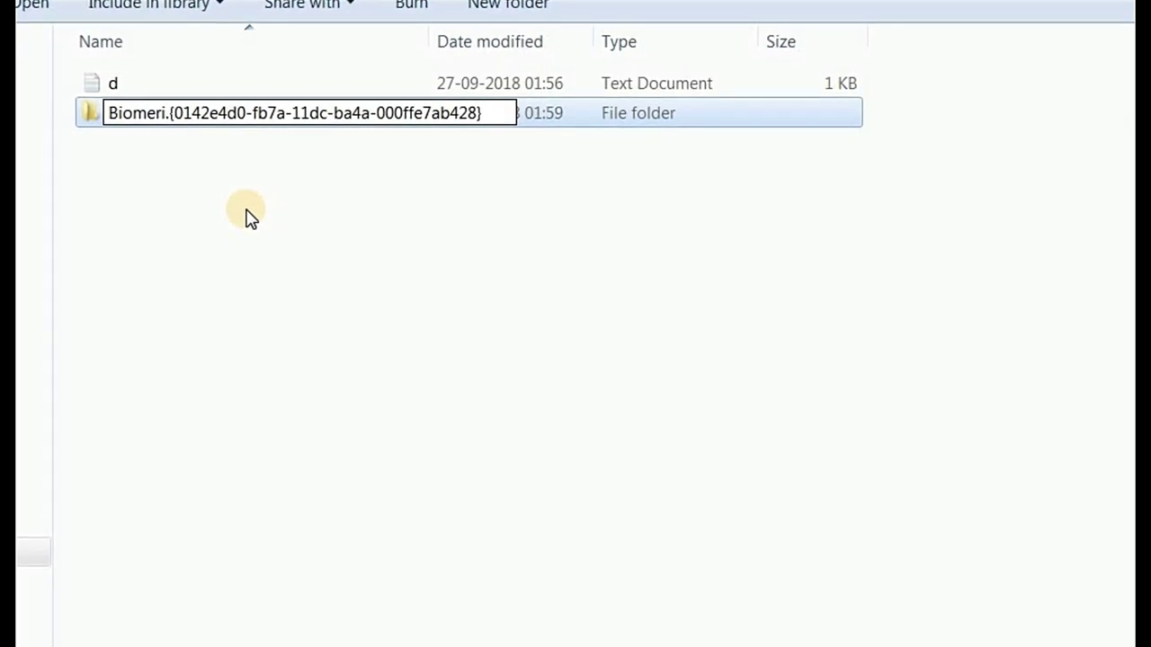
Rename the new folder as Biometric Device.{0142e4d0-fb7a-11dc-ba4a-000ffe7ab428} and open it
type("Device")
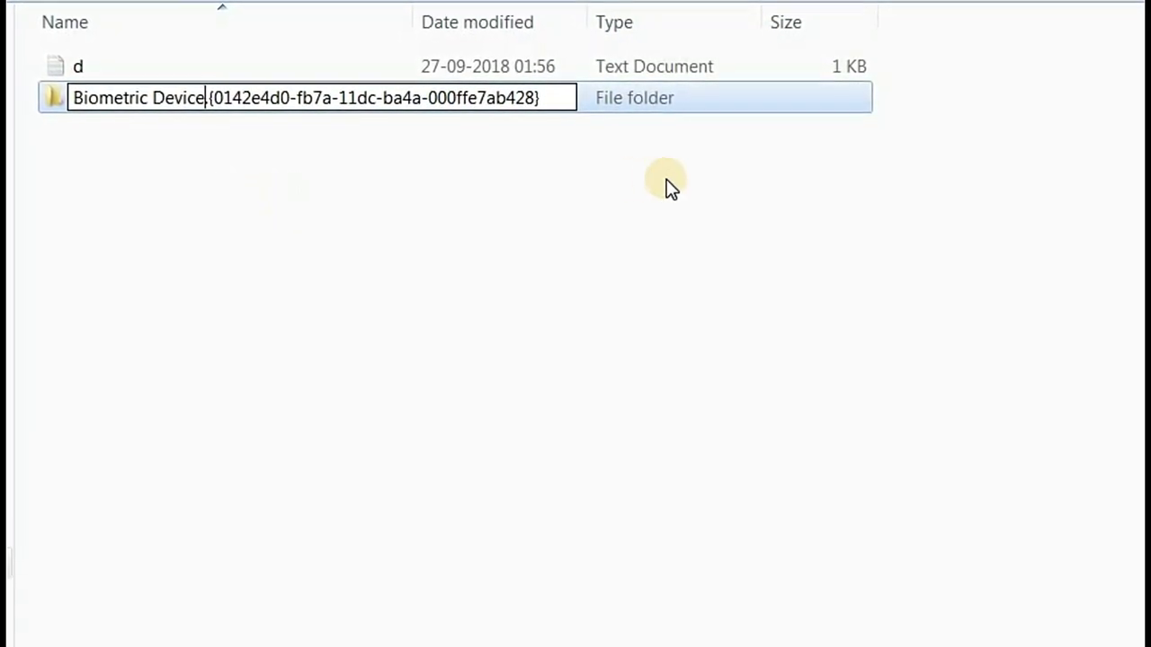
key("Return")
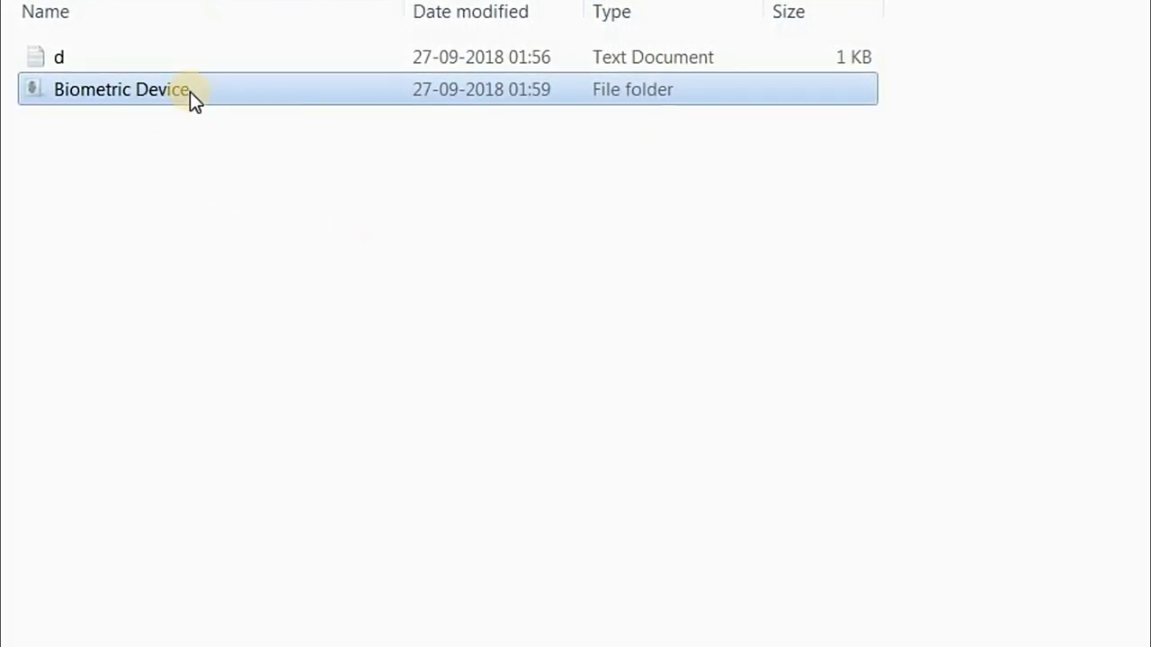
double_click(190, 91)
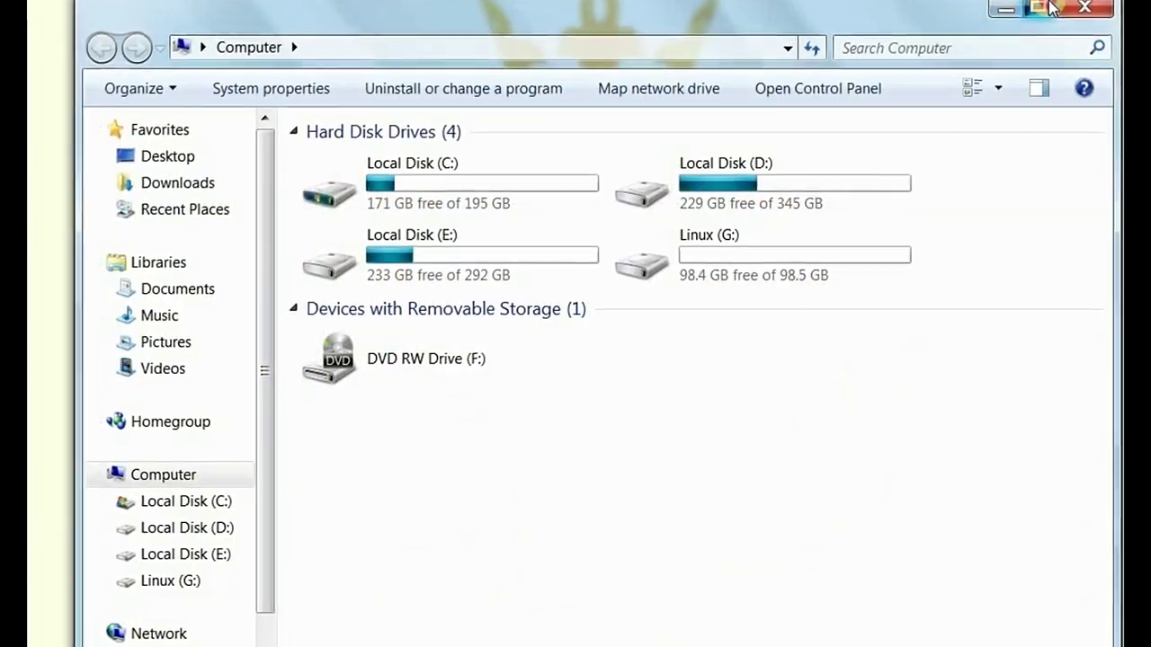
Open the Linux (G:) drive in a maximized window and create a new folder beside the l text document
left_click(1050, 9)
double_click(321, 244)
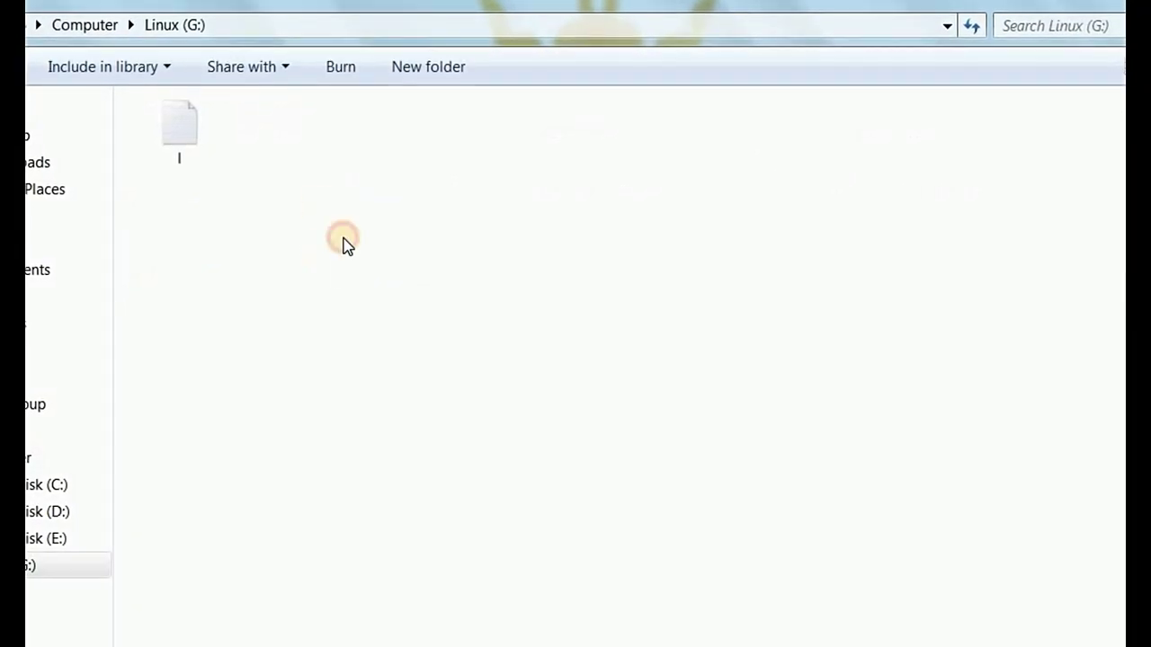
right_click(402, 153)
key("w")
key("f")
left_click(325, 178)
Copy the code from the l text document and close the document
double_click(158, 108)
left_click_drag(398, 185, 115, 148)
right_click(190, 144)
left_click(258, 219)
key("alt+F4")
Rename the new folder as Troubleshoot followed by a dot and the copied code, and open it
left_click(249, 107)
right_click(241, 94)
left_click(311, 441)
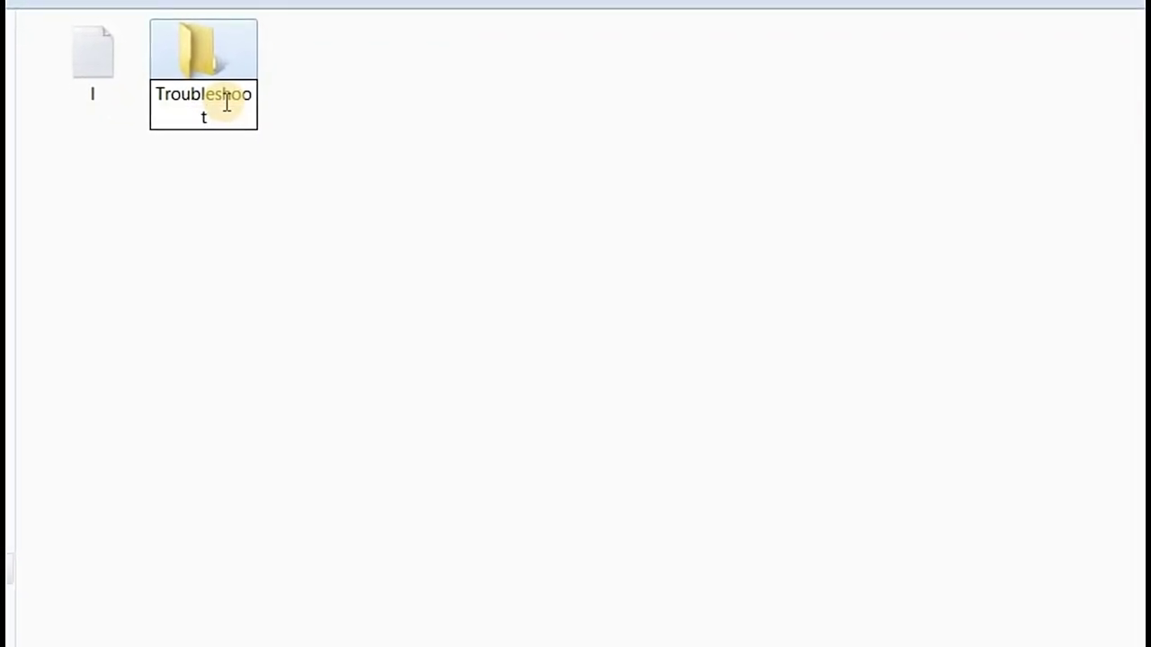
left_click(385, 190)
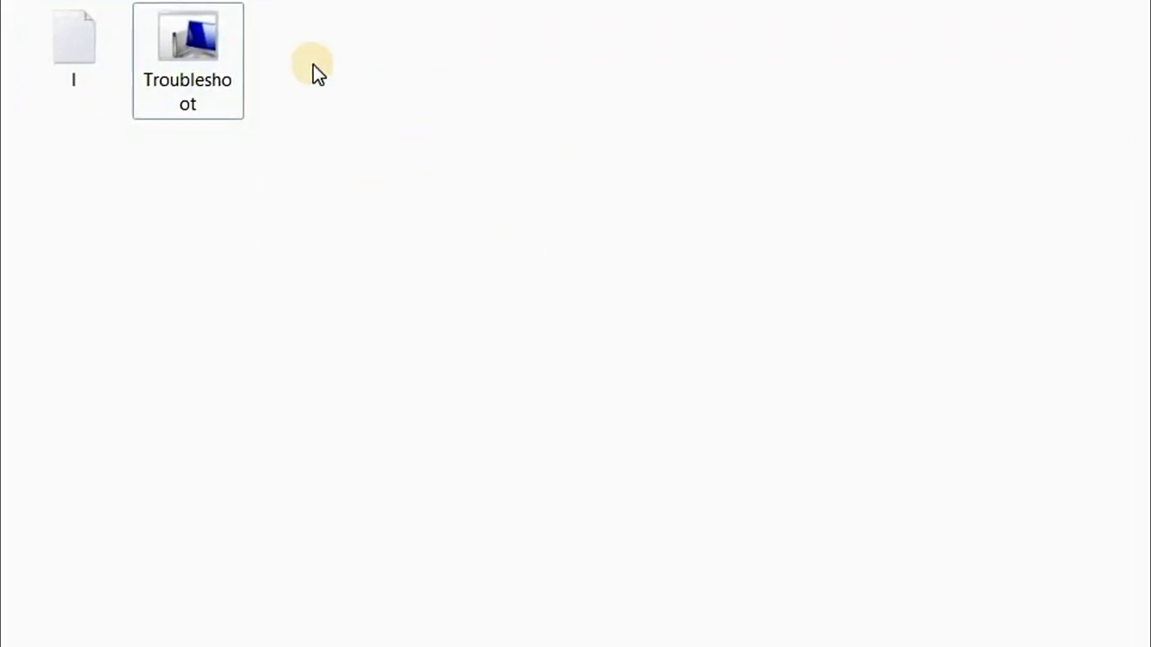
key("Return")
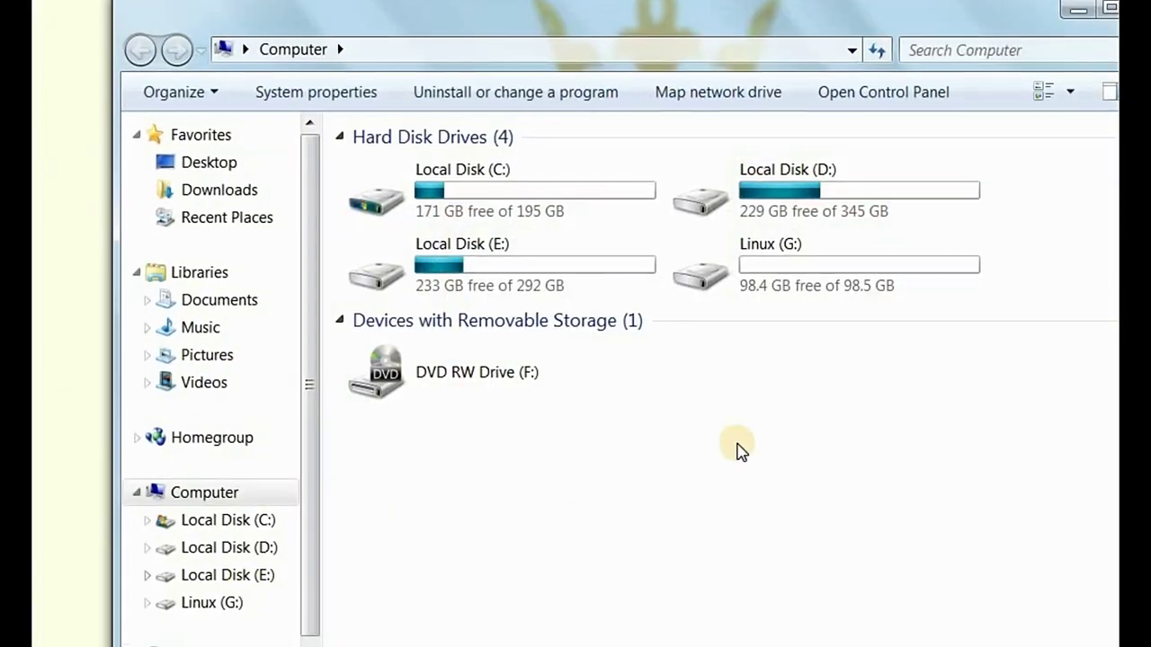
Open the Linux (G:) drive in a maximized window and create a new folder beside the j text document
double_click(760, 18)
double_click(373, 254)
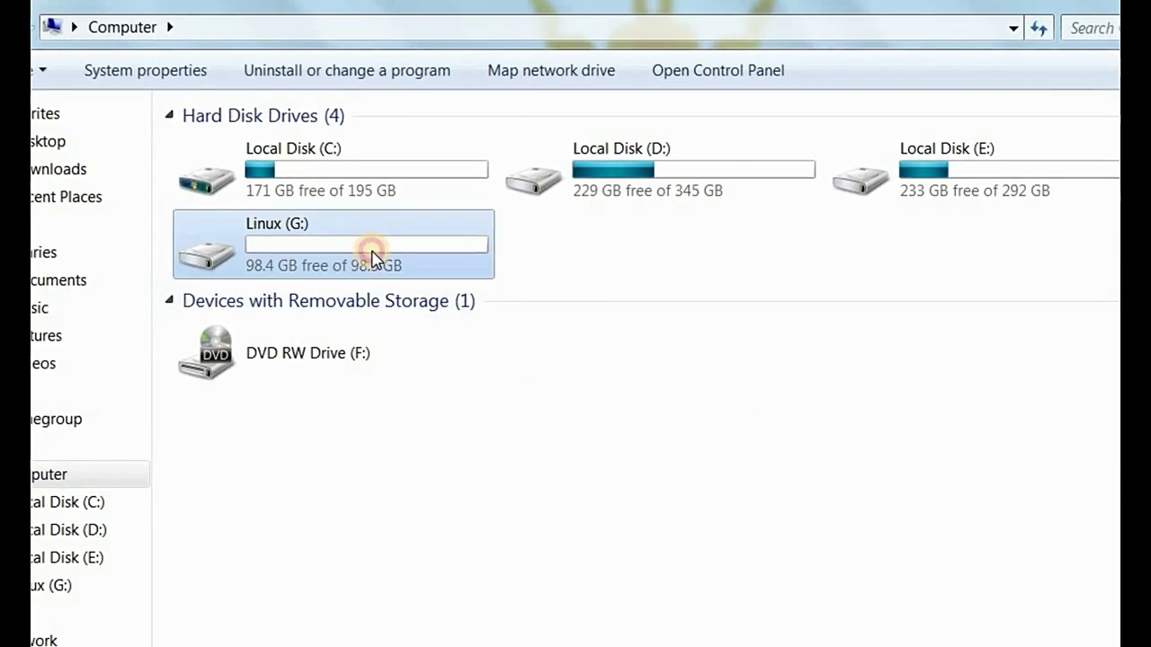
right_click(406, 402)
left_click(532, 643)
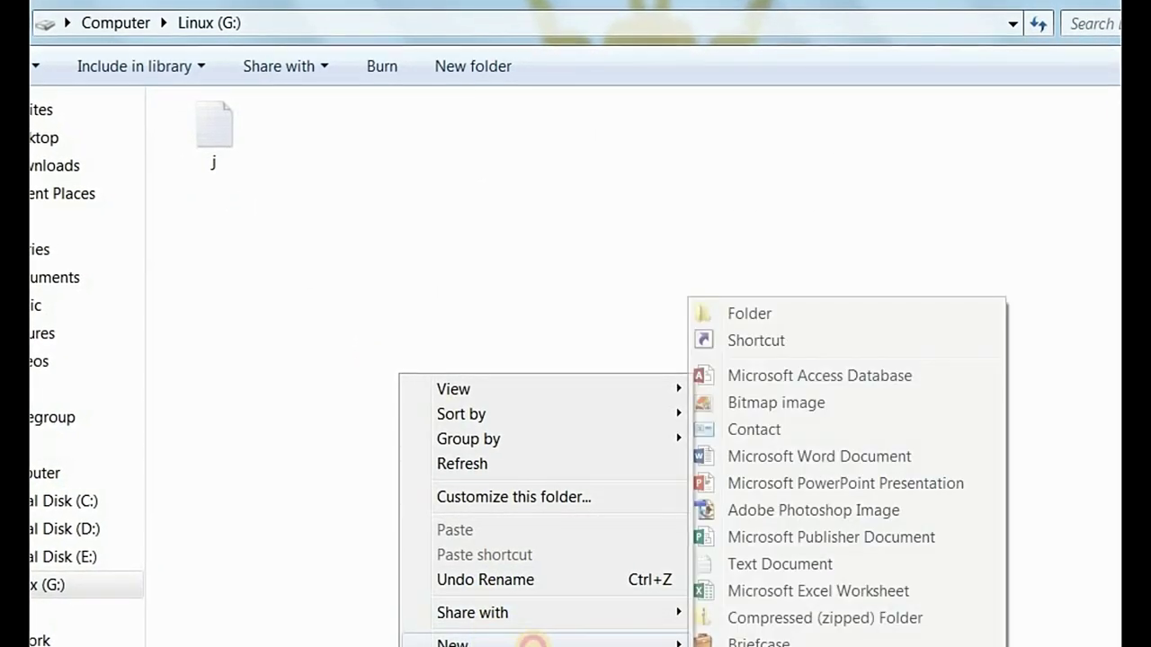
left_click(727, 324)
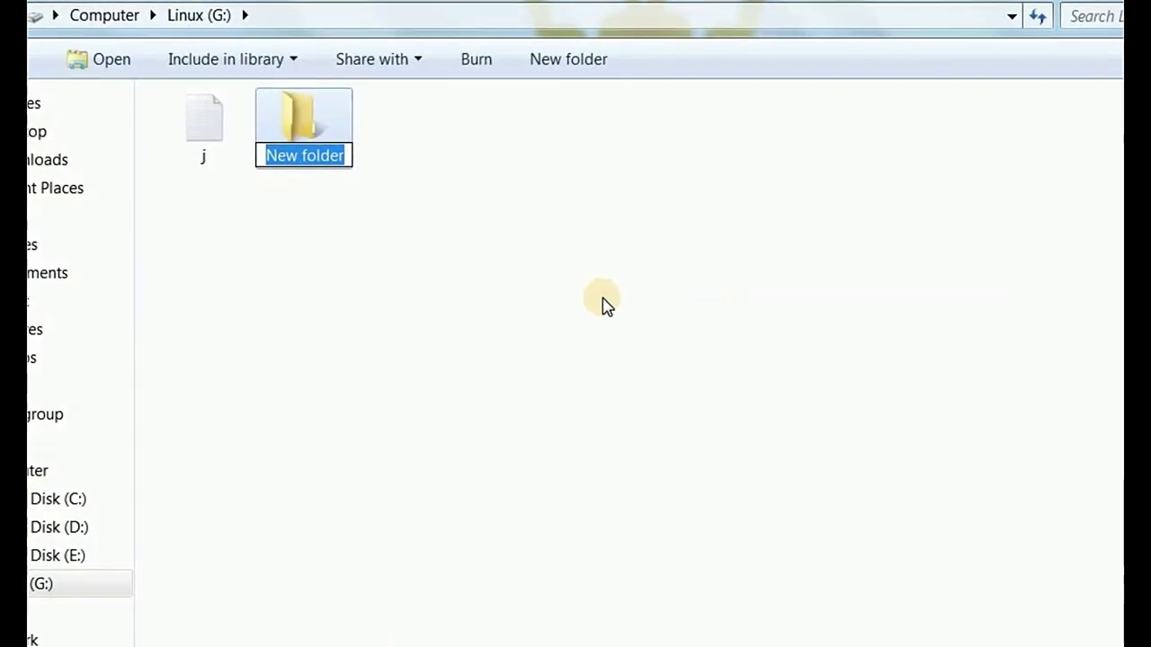
Copy the code in braces, without the leading "k.", from the j text document and close the document
double_click(188, 139)
left_click_drag(458, 239, 167, 128)
right_click(241, 189)
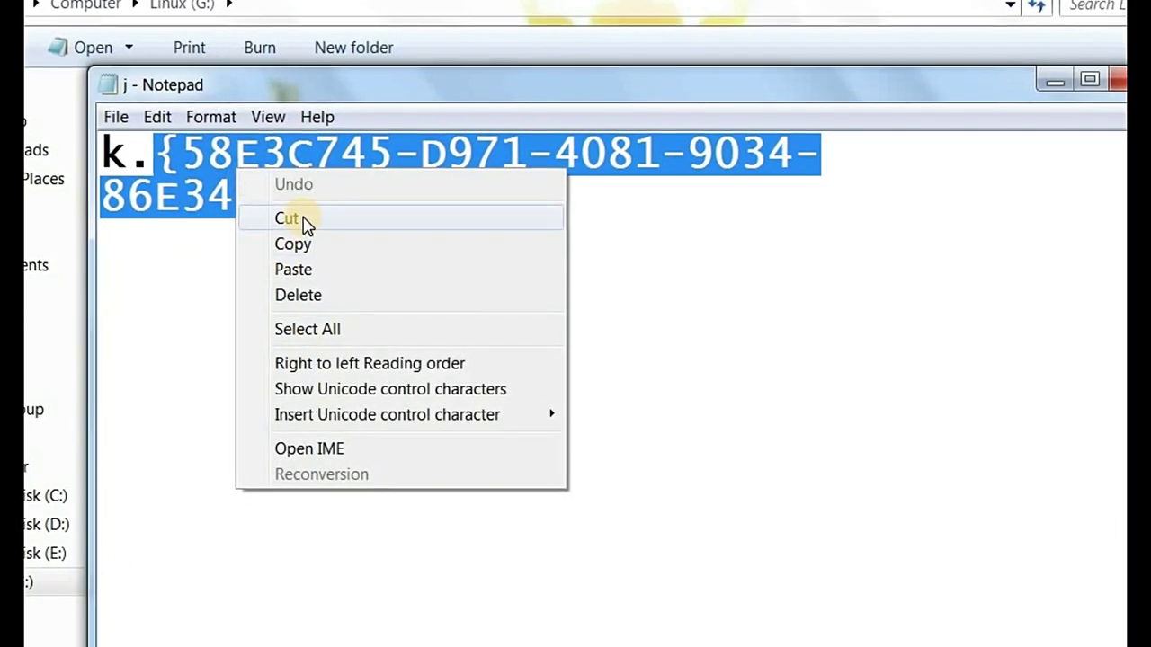
left_click(292, 242)
left_click(1116, 78)
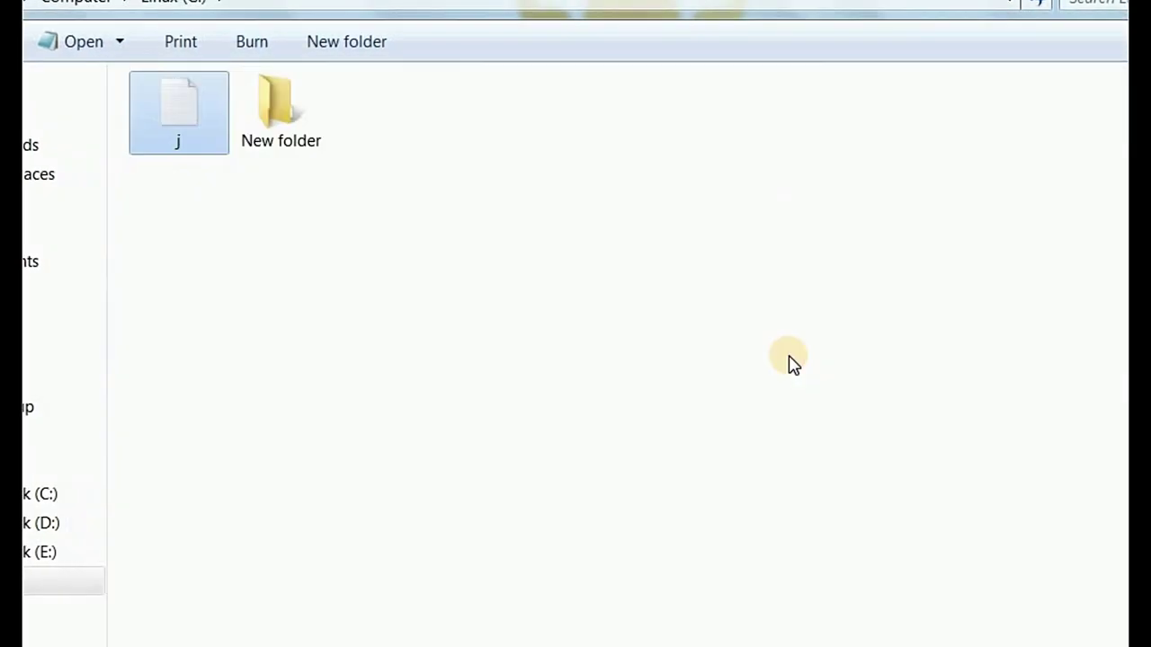
left_click(258, 94)
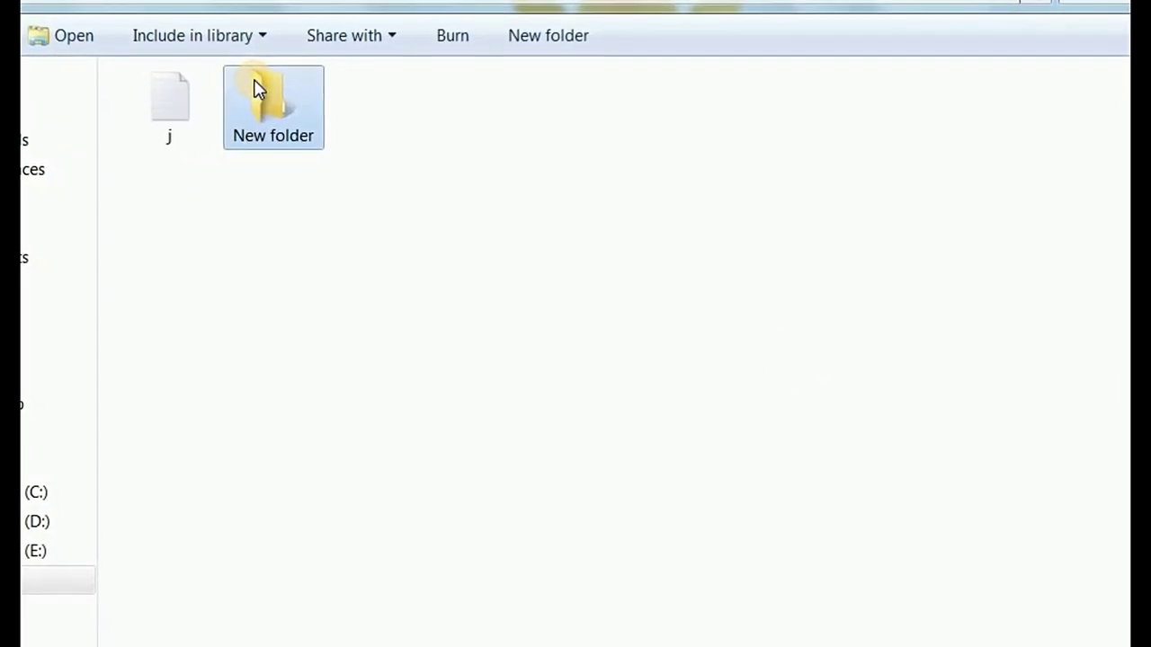
right_click(261, 90)
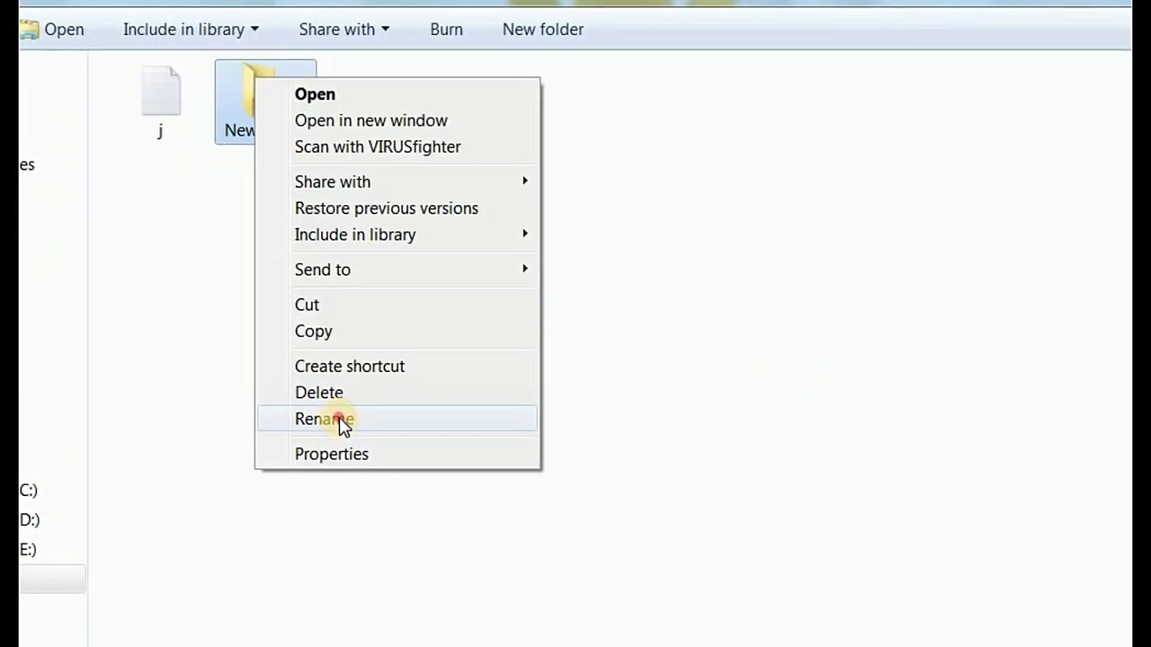
left_click(333, 419)
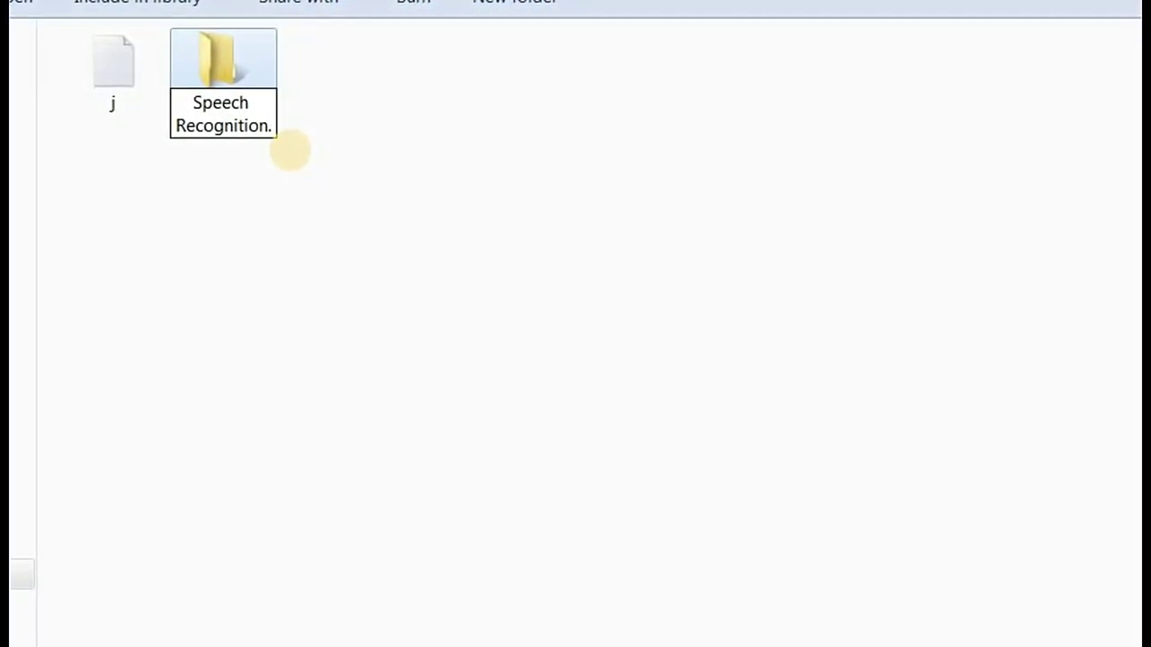
right_click(266, 113)
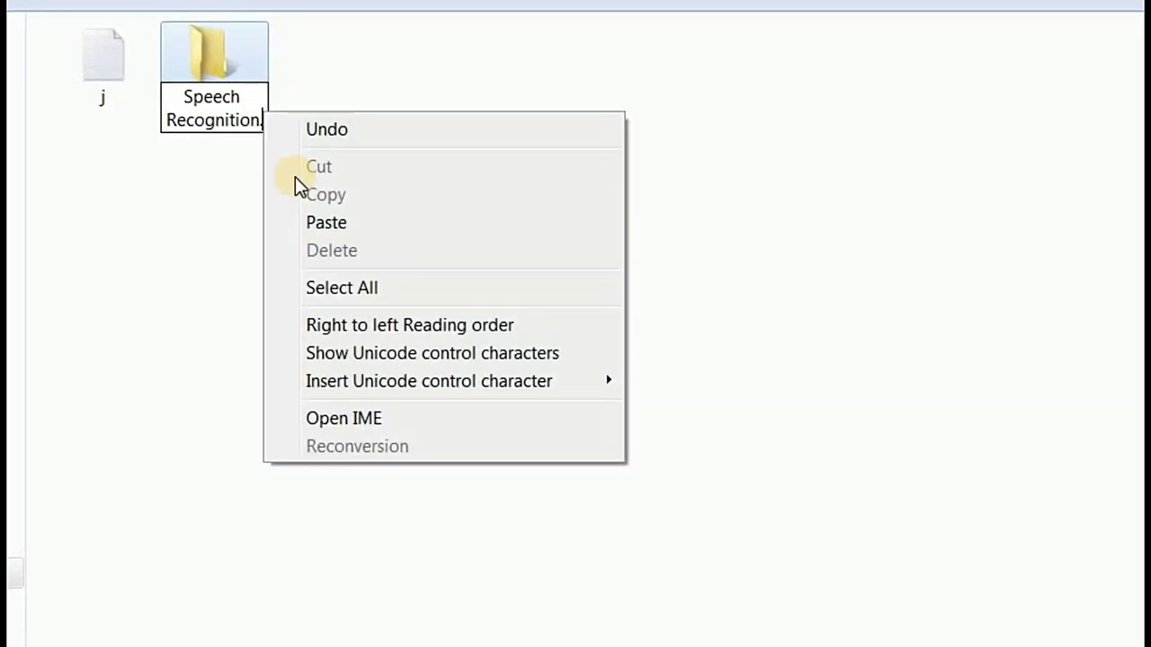
left_click(320, 224)
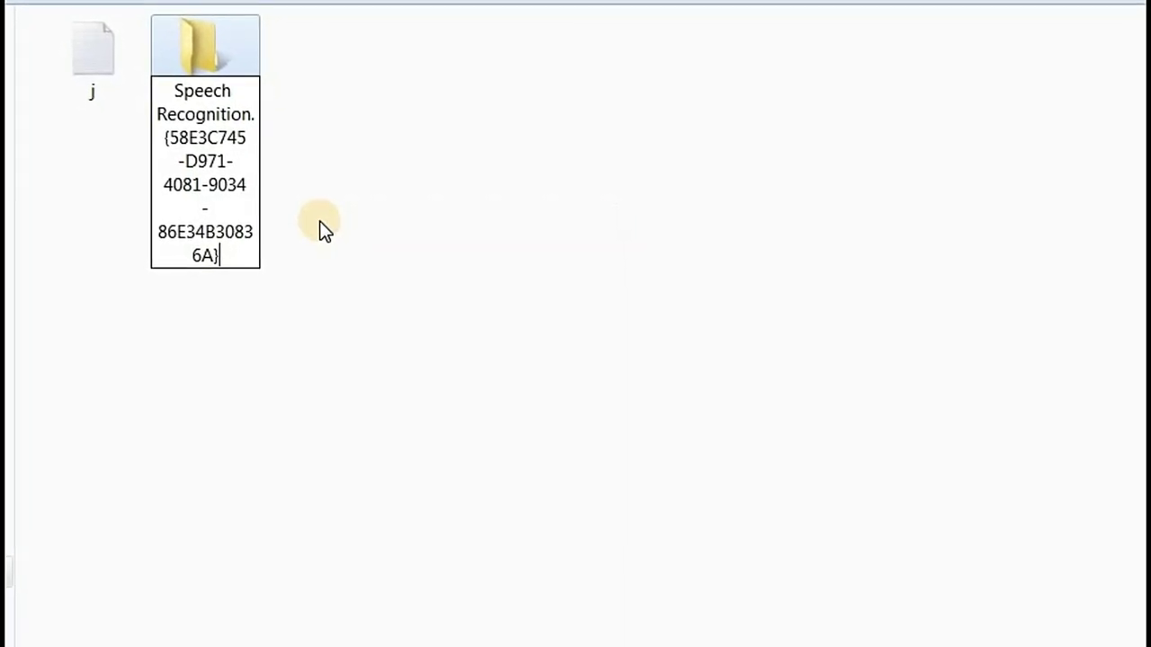
key("Return")
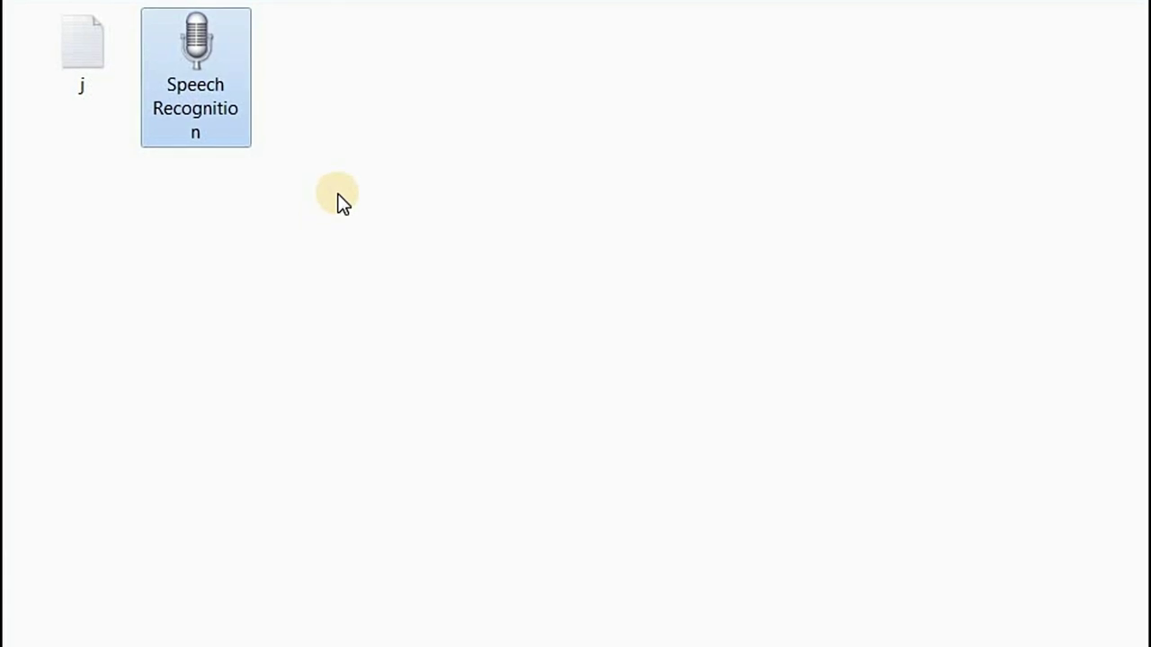
left_click(294, 96)
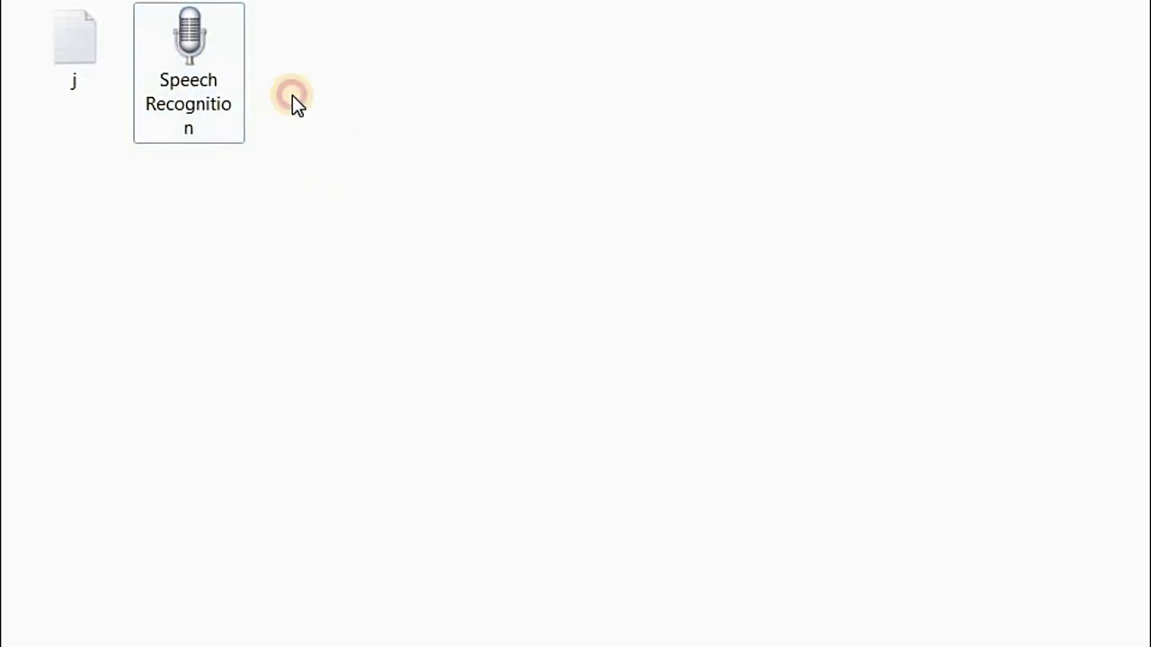
double_click(196, 50)
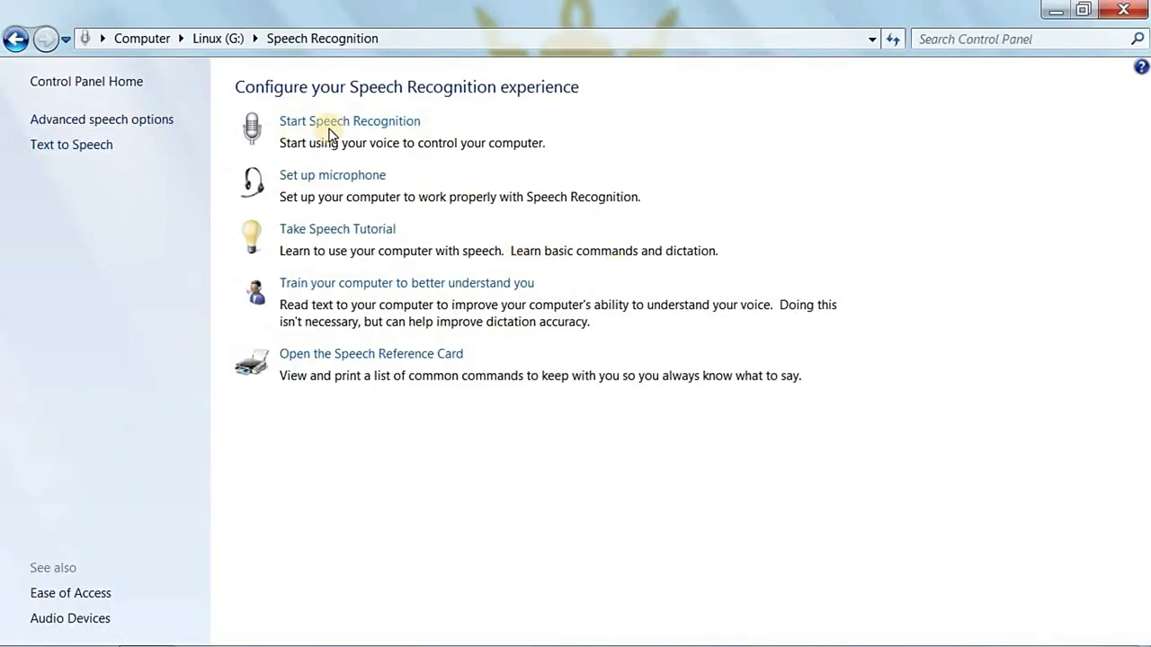
Open the Linux (G:) drive and create a new folder beside the g text document
left_click(700, 390)
left_click(712, 357)
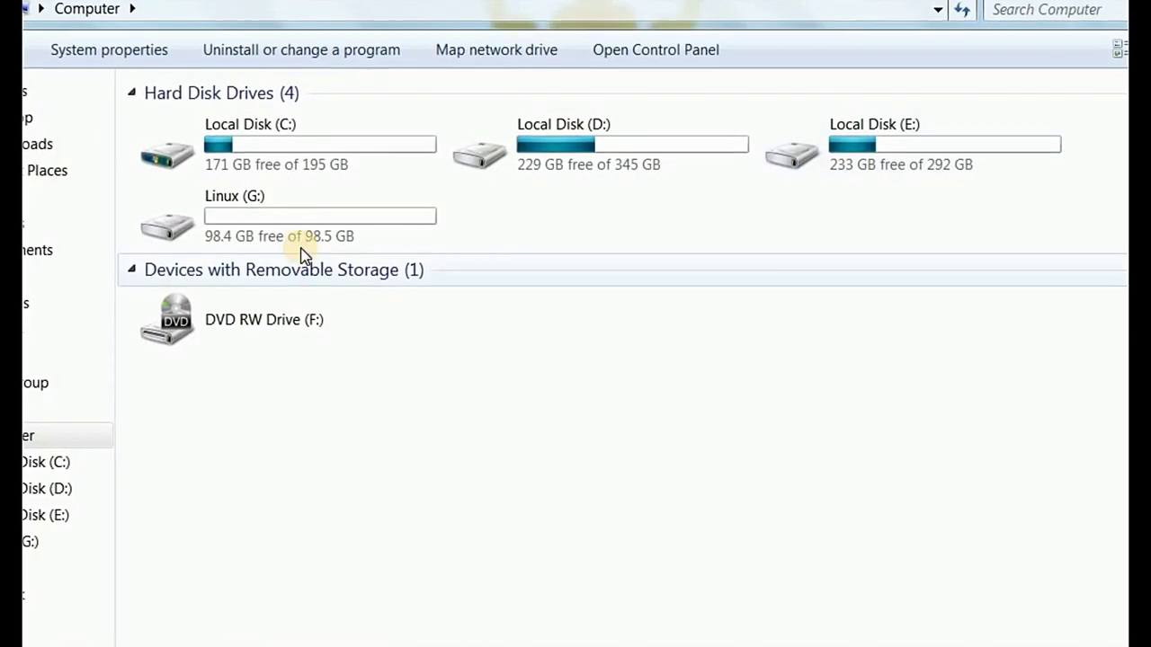
double_click(303, 256)
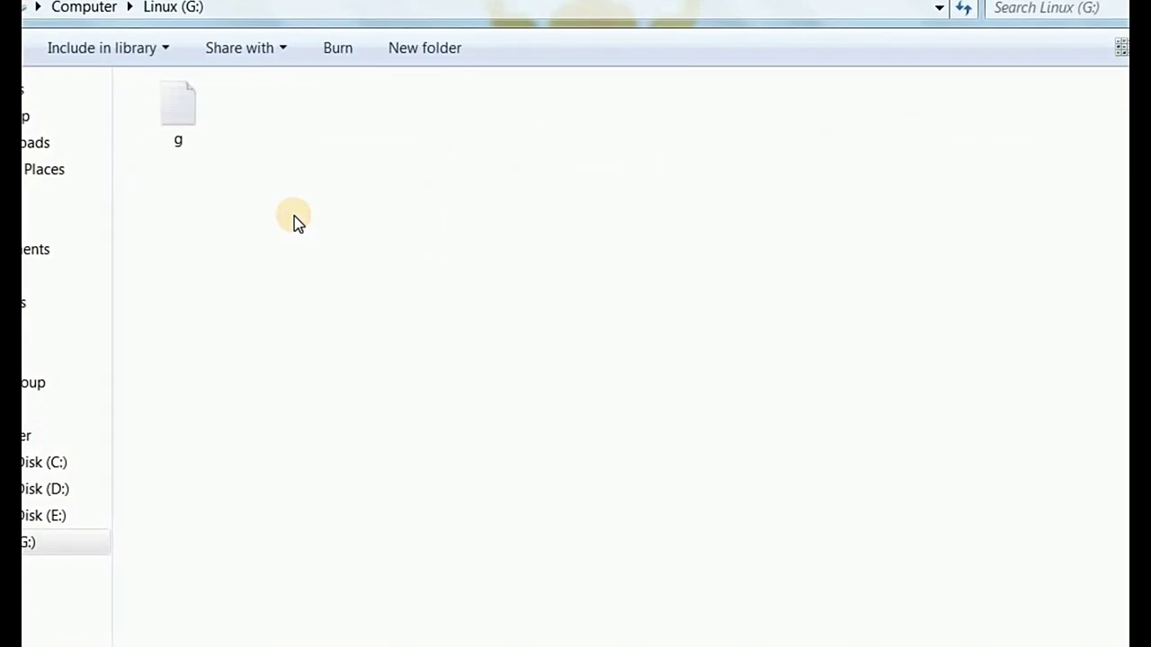
right_click(294, 232)
mouse_move(350, 495)
left_click(632, 173)
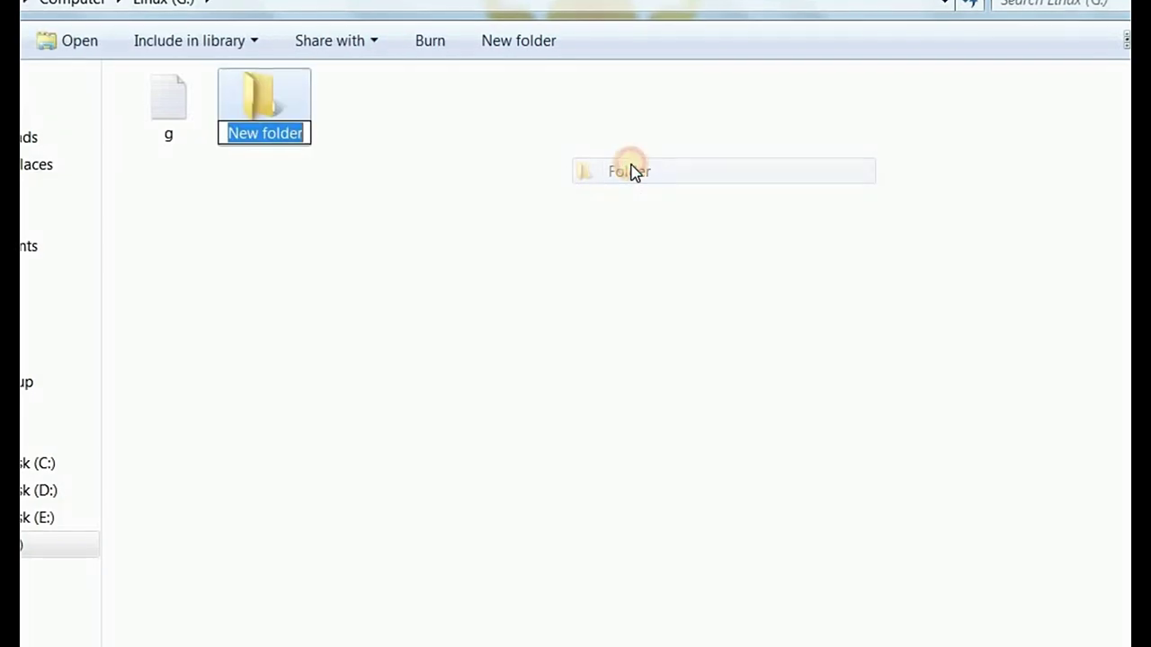
Copy the code in braces with its leading dot from the g text document and close the document
double_click(159, 110)
left_click_drag(409, 185, 110, 136)
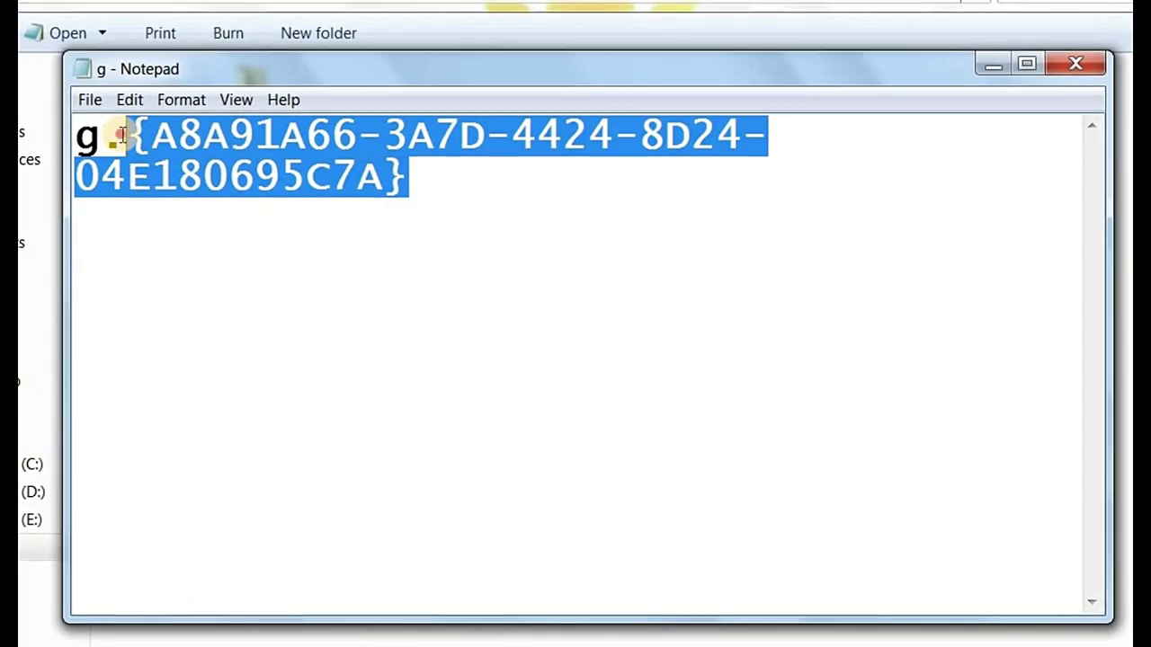
right_click(224, 165)
left_click(270, 235)
left_click(1082, 57)
Rename the new folder as "Devices And Printer." followed by the copied code, and open it to view its devices
right_click(239, 97)
left_click(299, 420)
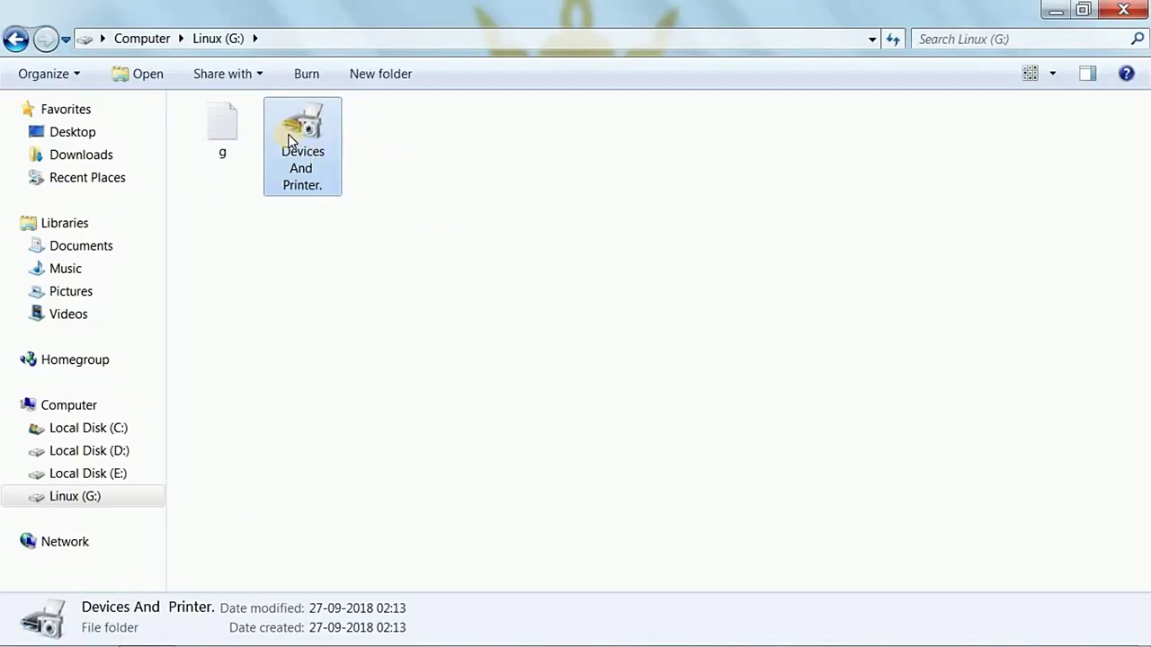
double_click(287, 140)
scroll(55, 317, "down", 1)
scroll(56, 317, "up", 1)
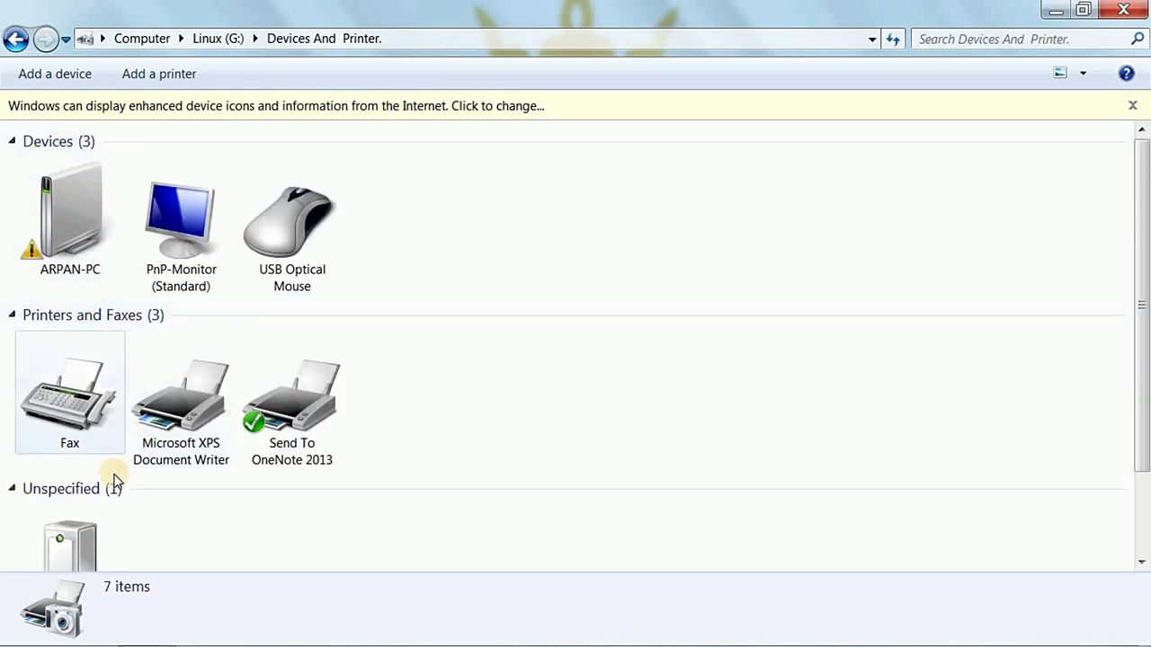
View the properties of the desktop computer device and the Add a device wizard, closing each one
double_click(70, 216)
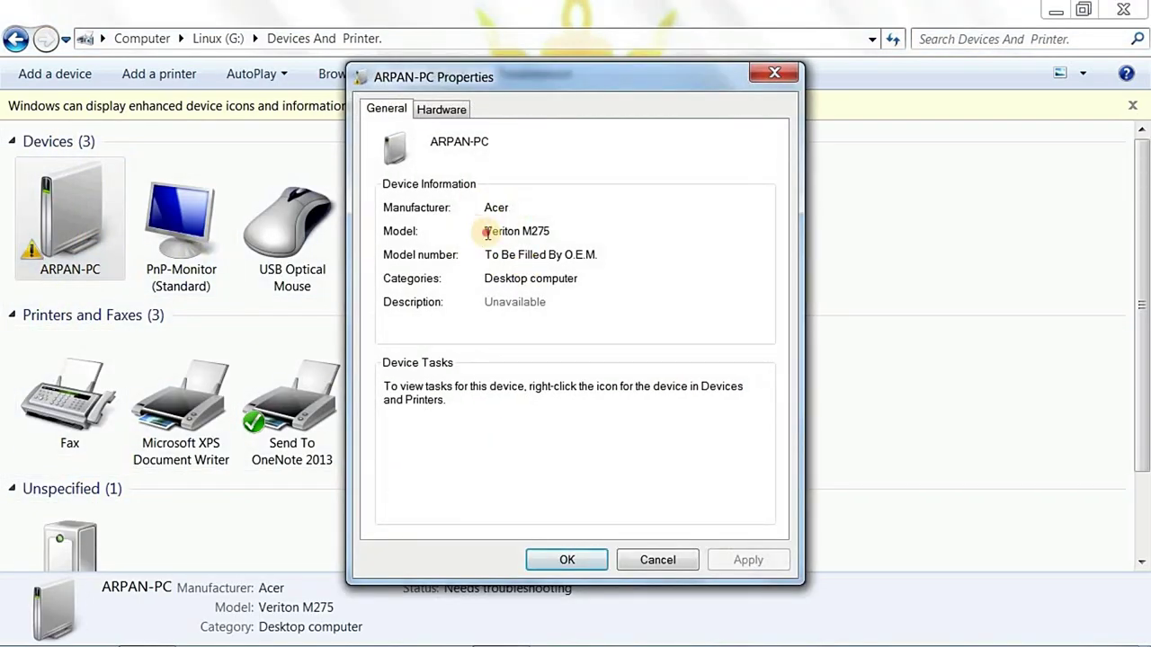
key("ctrl+shift+Tab")
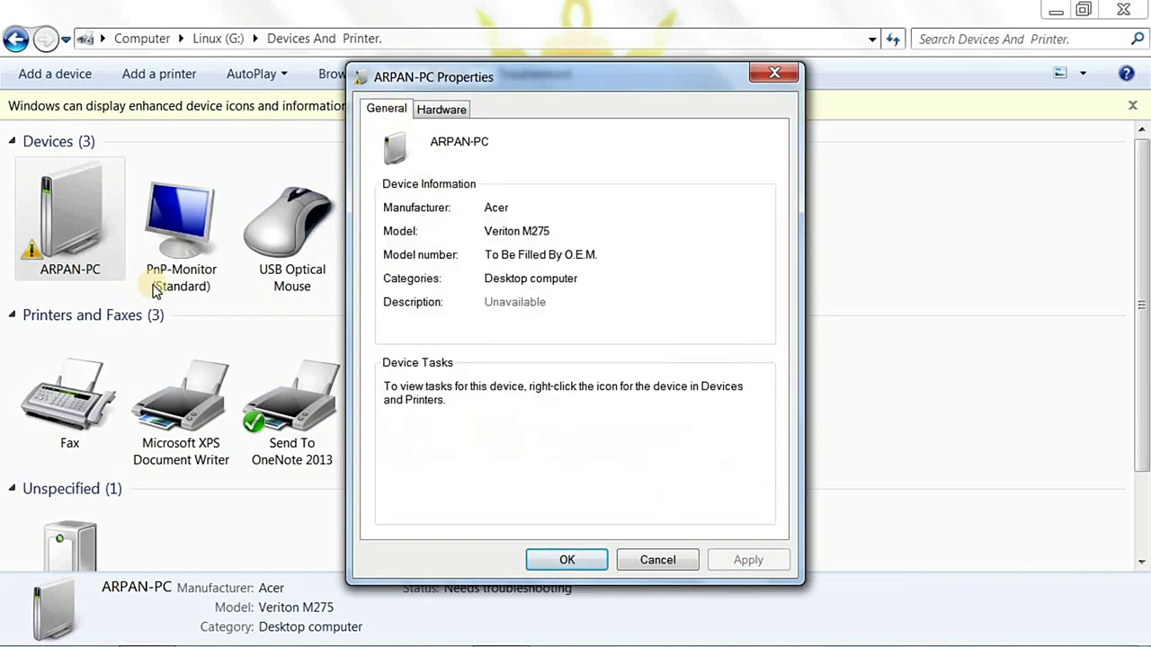
left_click(775, 74)
scroll(580, 348, "down", 1)
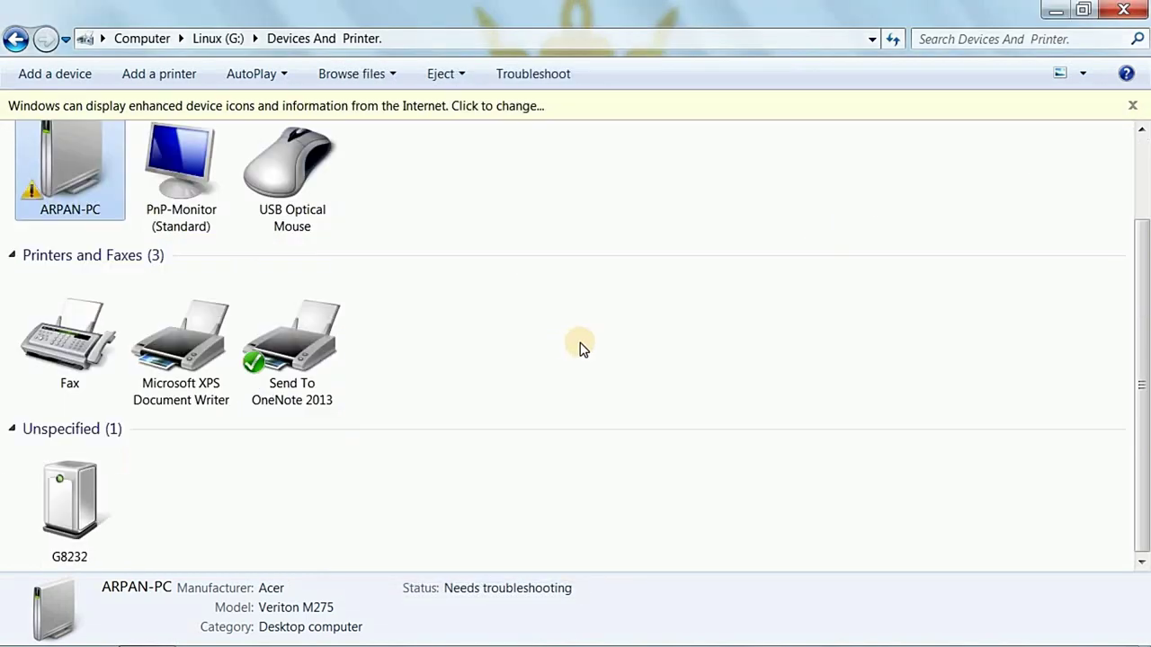
left_click(49, 74)
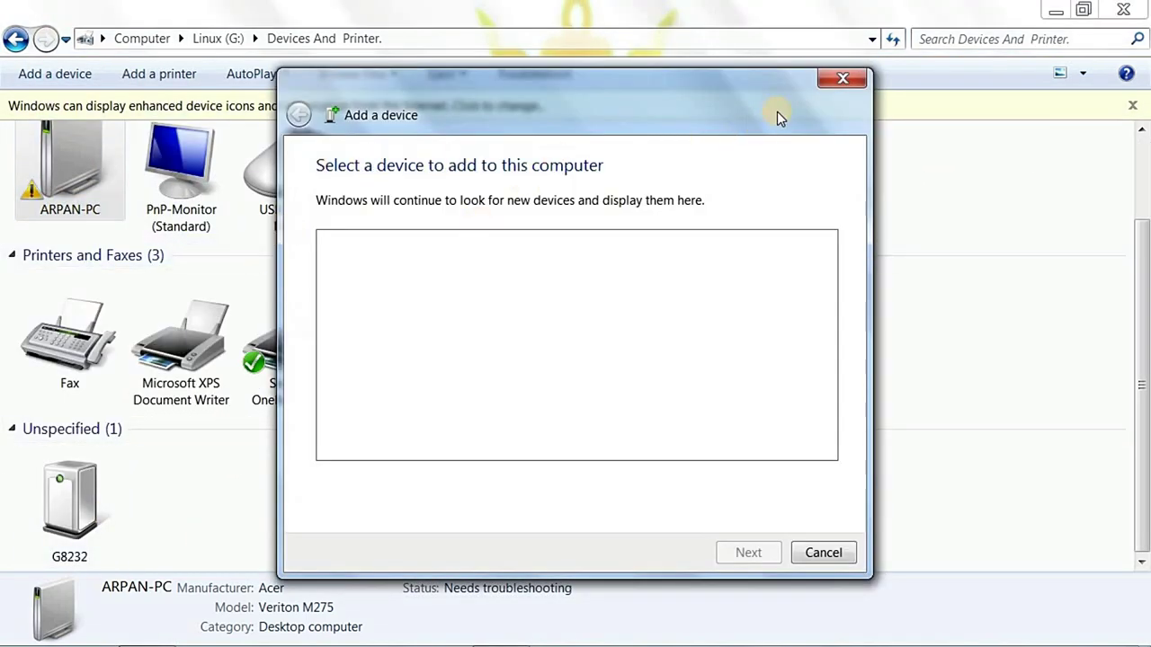
left_click(842, 78)
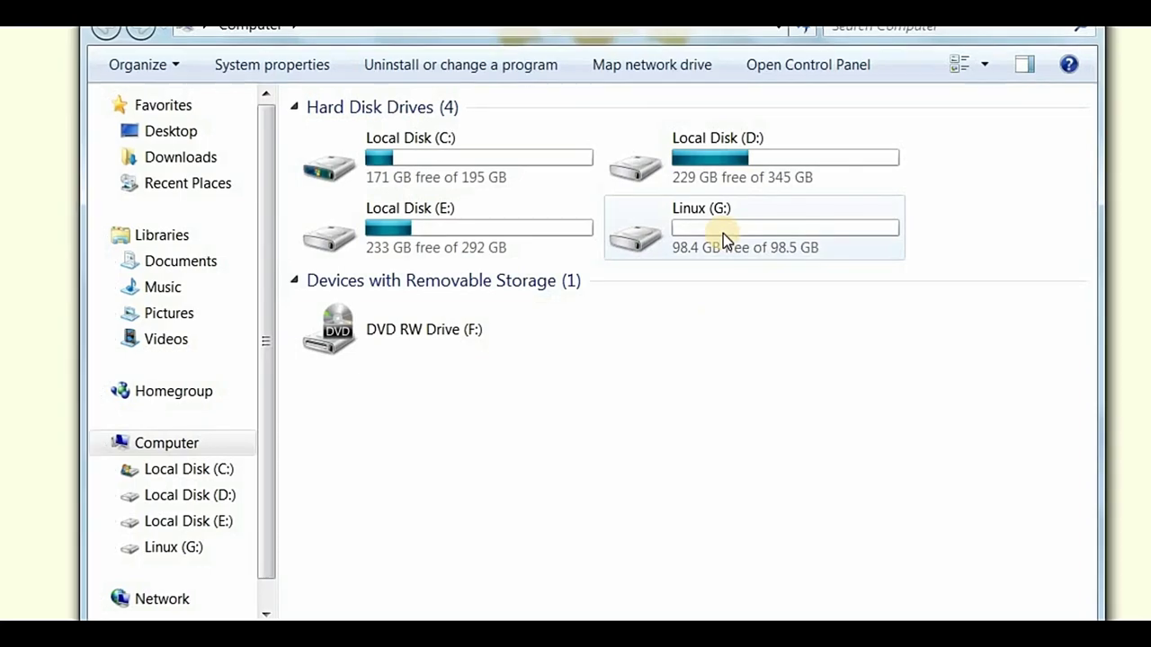
Open the Linux (G:) drive and create a new folder beside the h text document
double_click(724, 235)
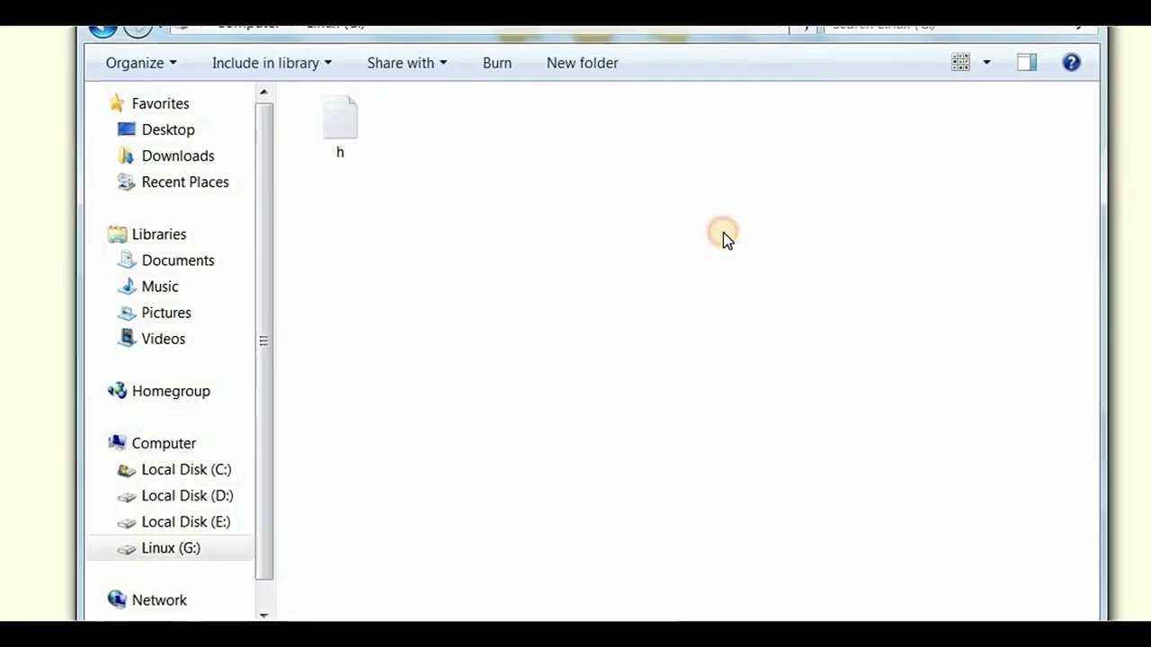
right_click(405, 234)
mouse_move(458, 490)
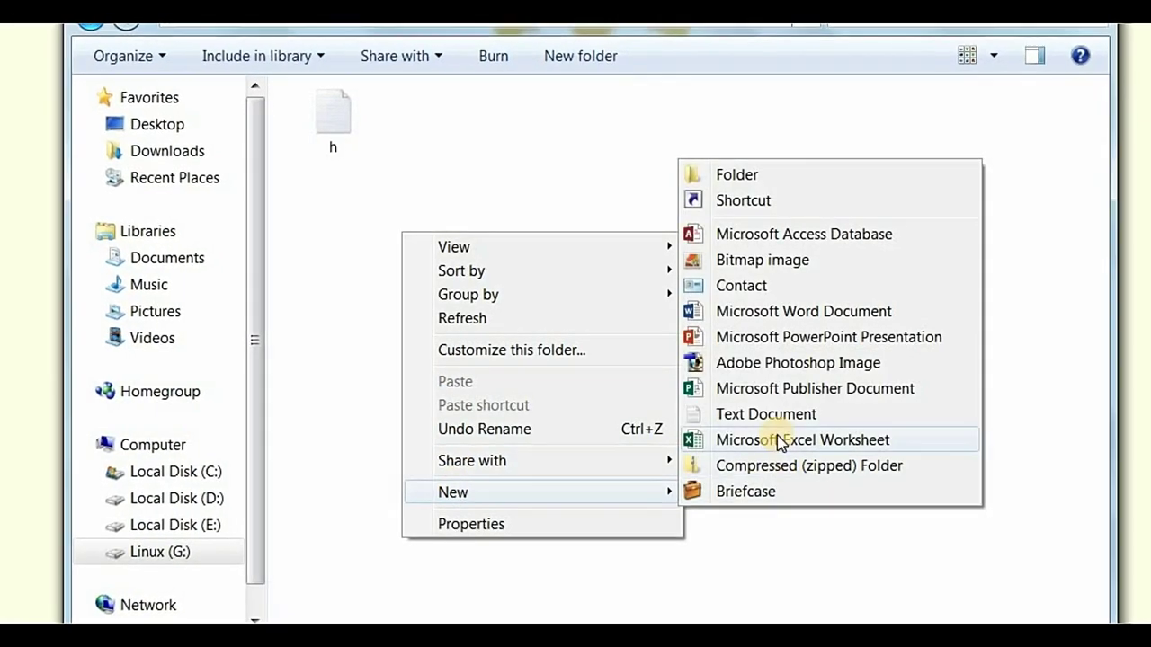
left_click(729, 174)
Copy the code with its leading dot, without the letter h, from the h text document and close the document
left_click(347, 116)
double_click(347, 116)
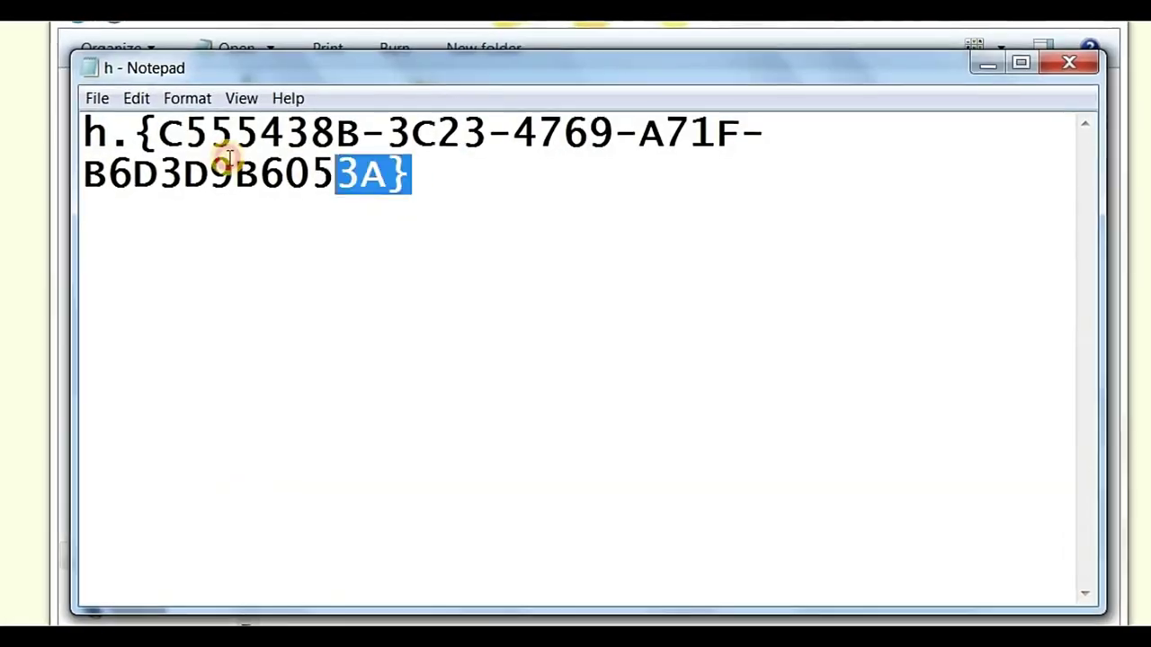
left_click_drag(229, 159, 116, 128)
right_click(284, 144)
left_click(355, 209)
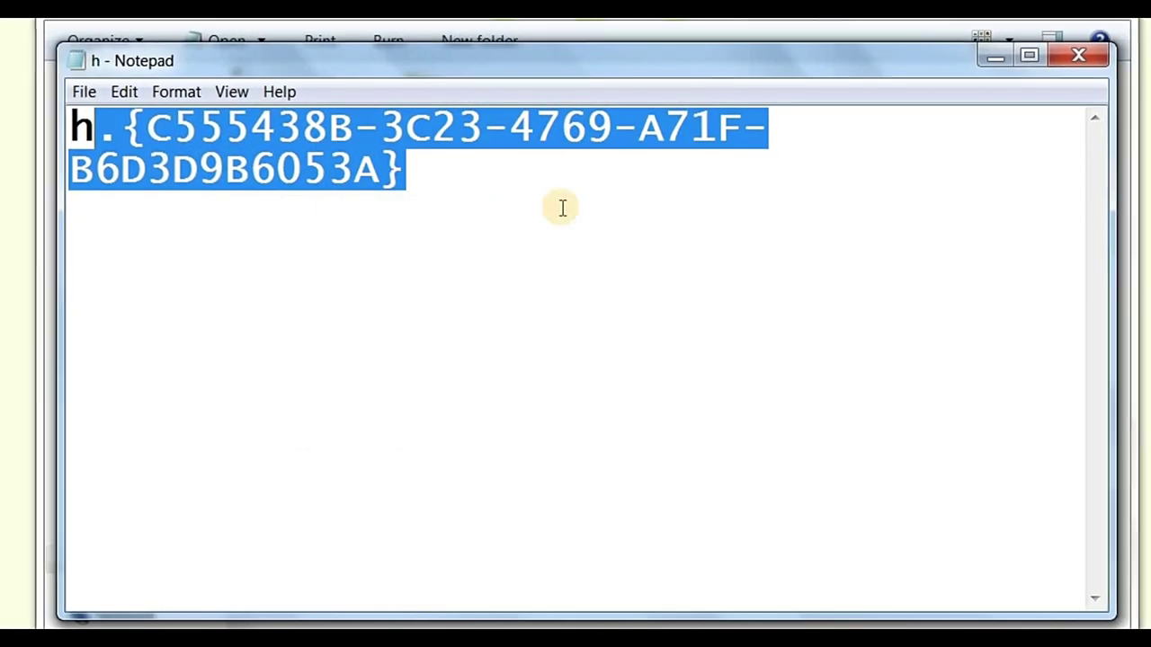
left_click(1077, 57)
Rename the new folder as Display.{C555438B-3C23-4769-A71F-B6D3D9B6053A} and open it
right_click(414, 126)
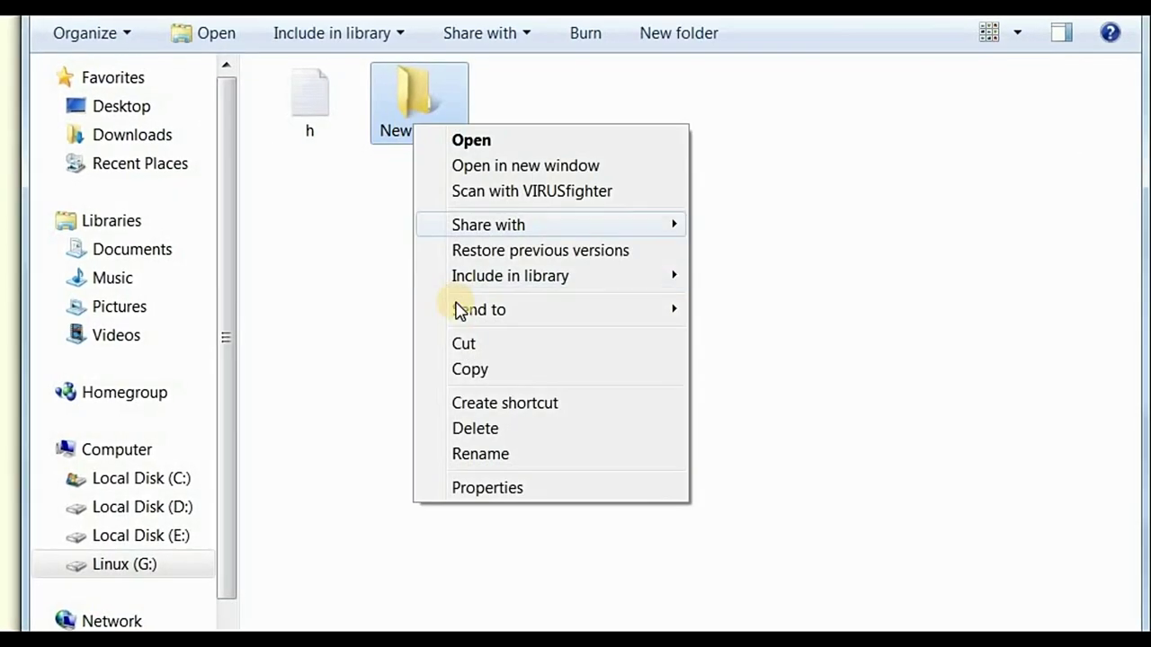
left_click(474, 454)
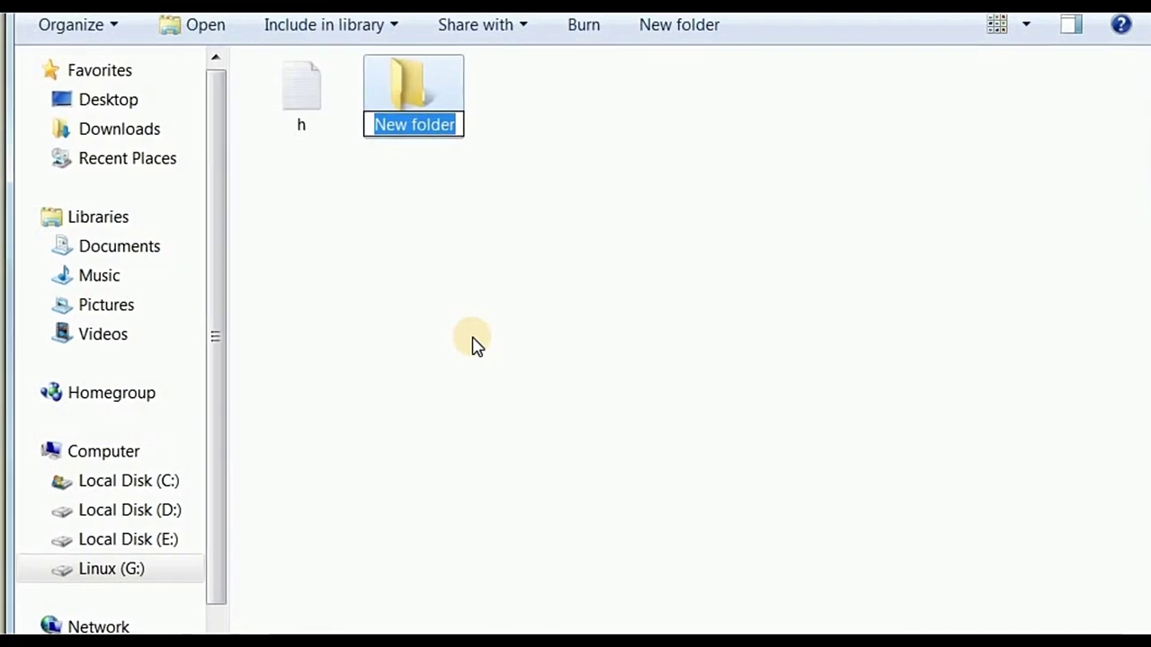
right_click(425, 129)
left_click(482, 224)
type("Display.")
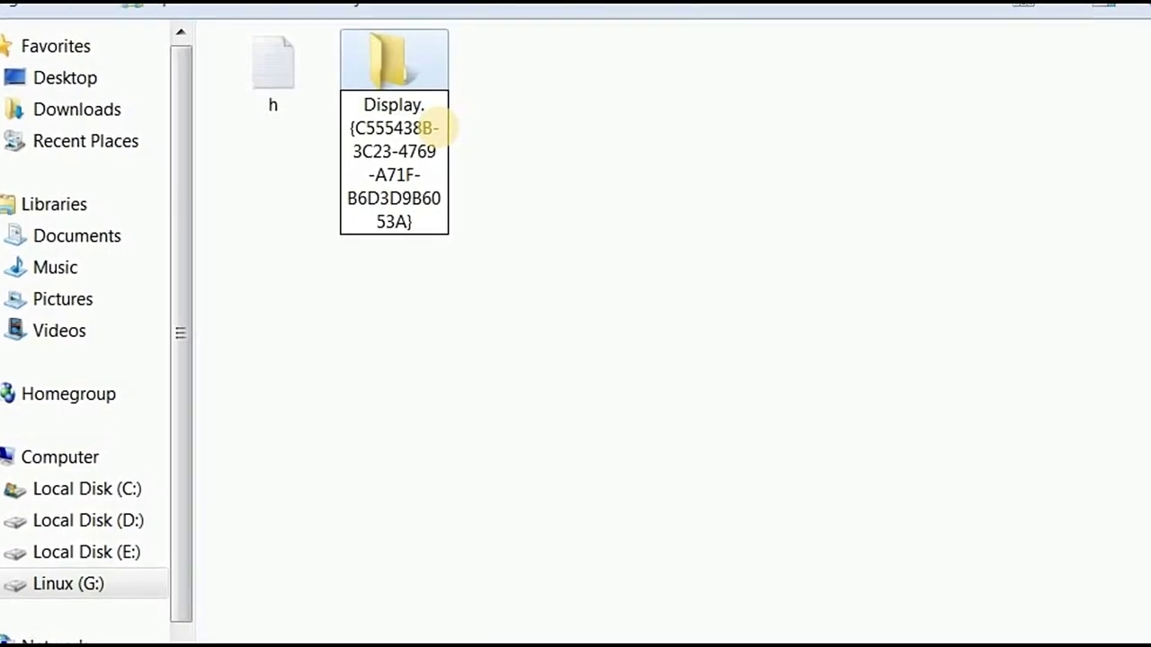
key("Return")
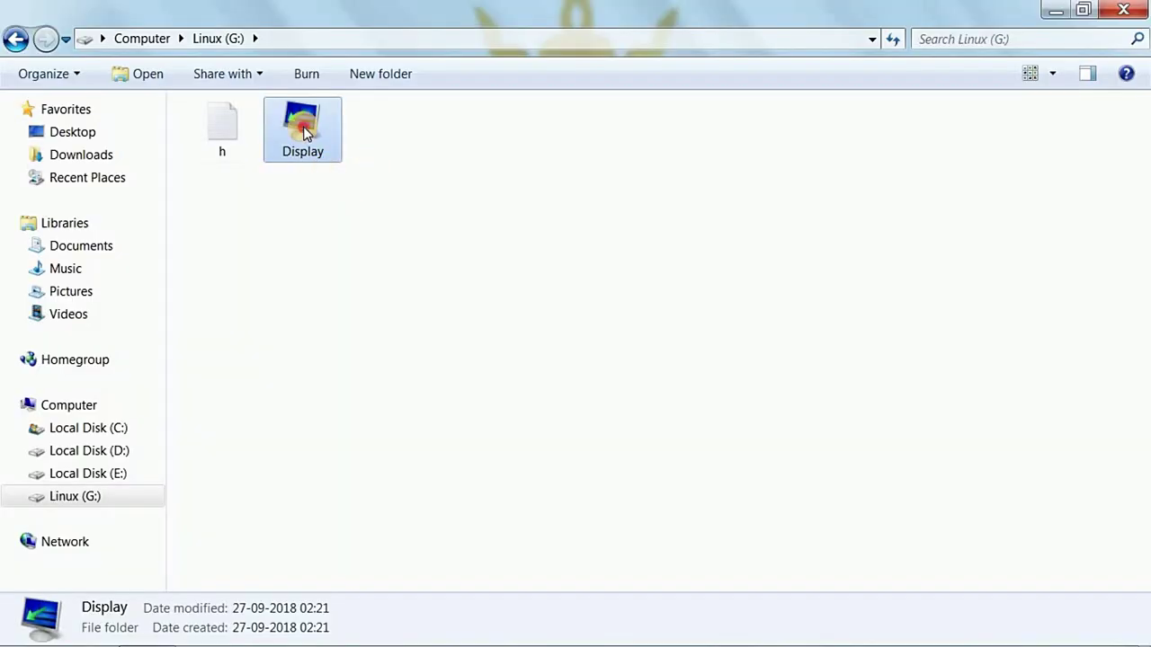
double_click(304, 131)
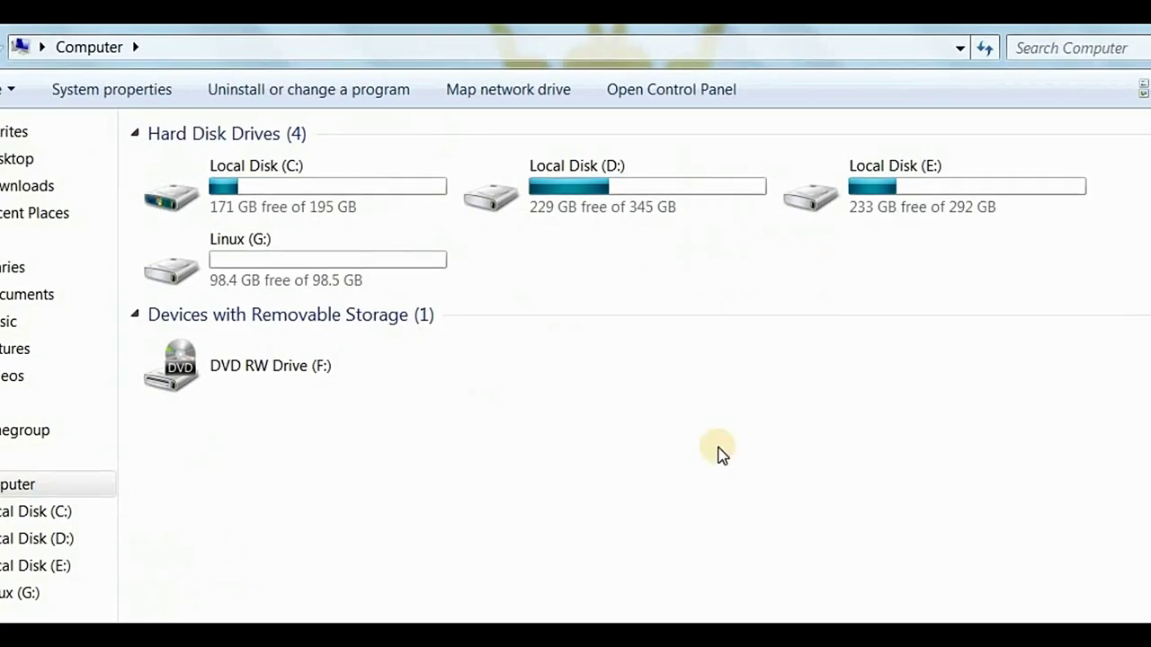
Open the Linux (G:) drive and create a new folder beside the e text document
double_click(284, 250)
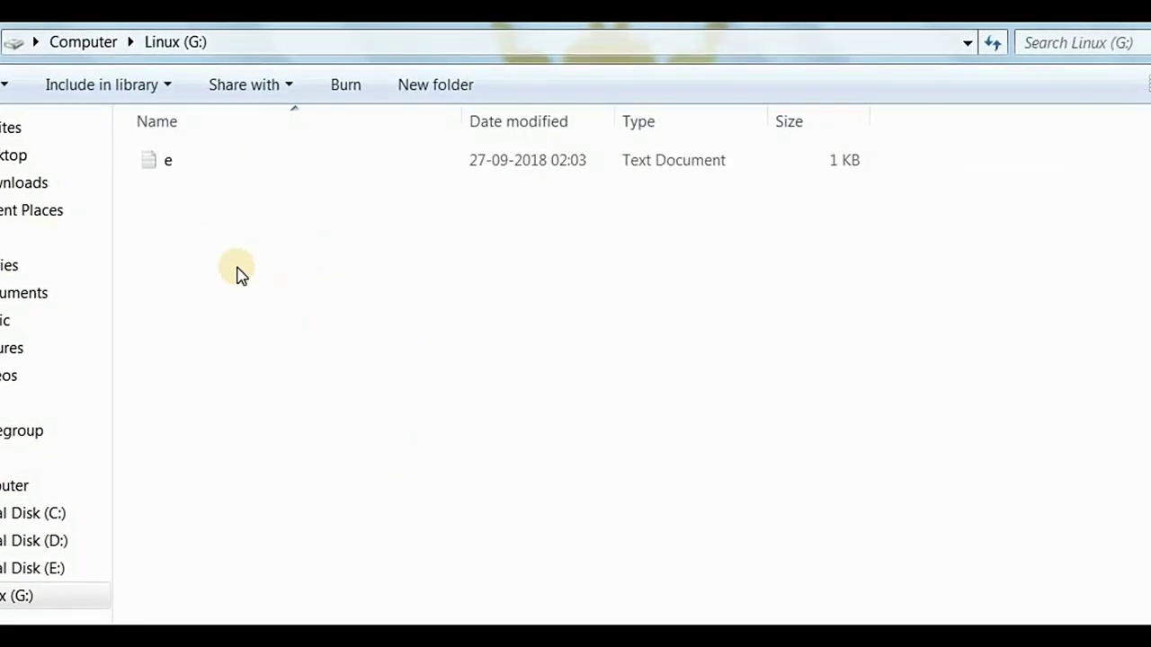
right_click(185, 236)
mouse_move(249, 511)
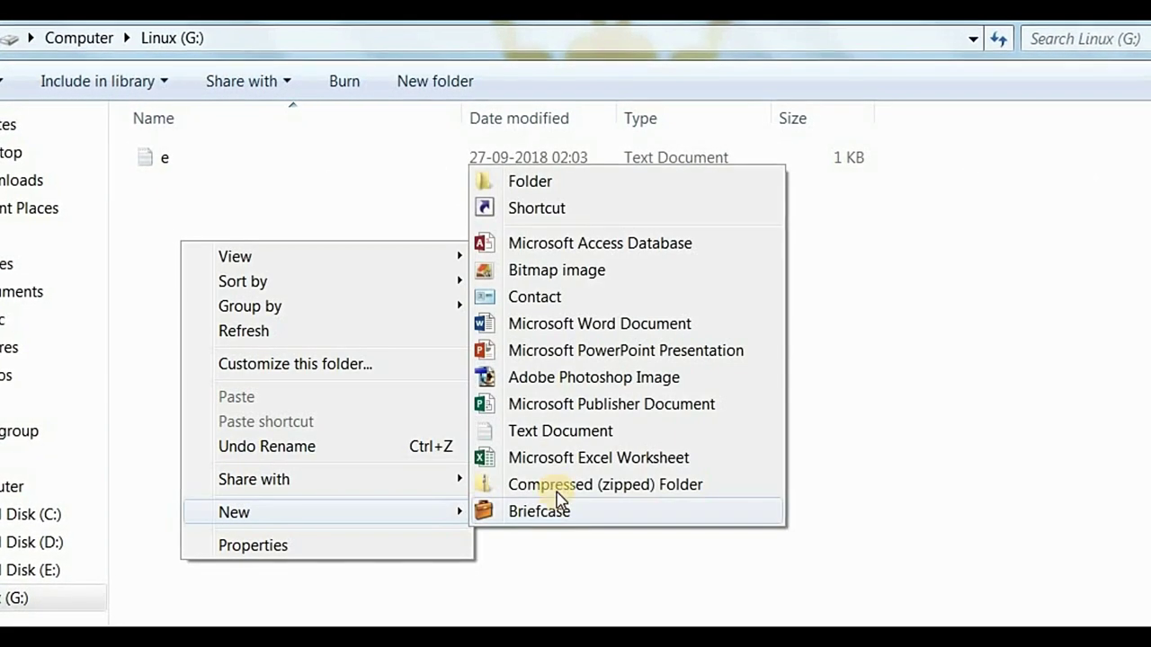
left_click(527, 179)
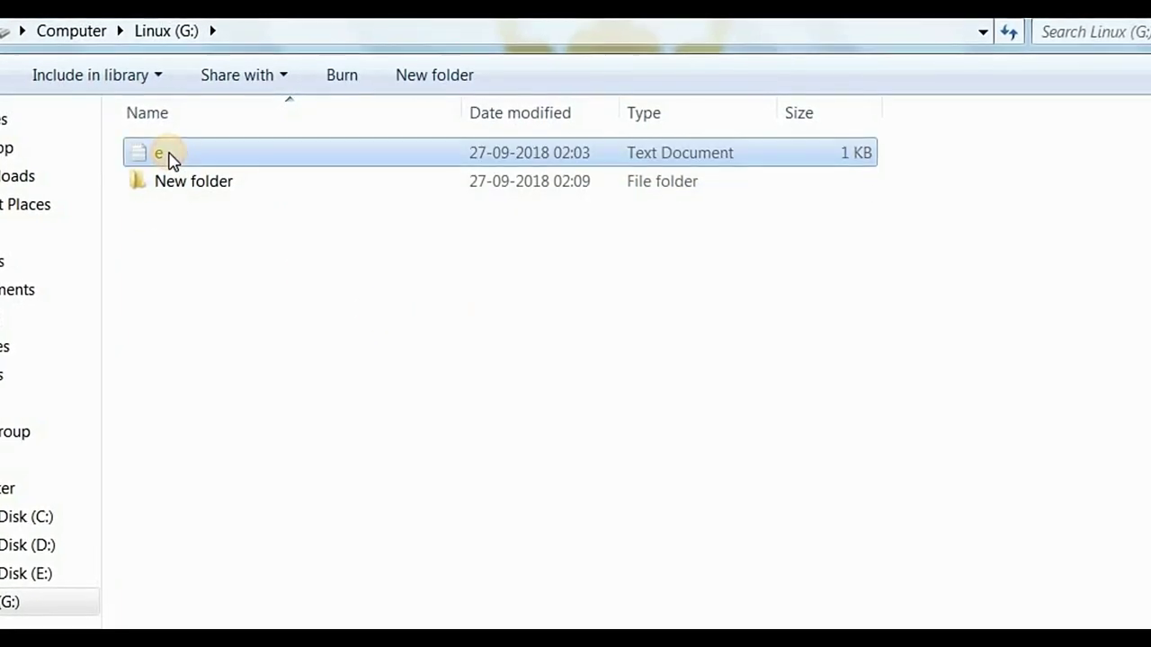
Copy the entire text, including the leading "f.", from the e text document and close the document
double_click(170, 155)
left_click_drag(410, 224, 84, 170)
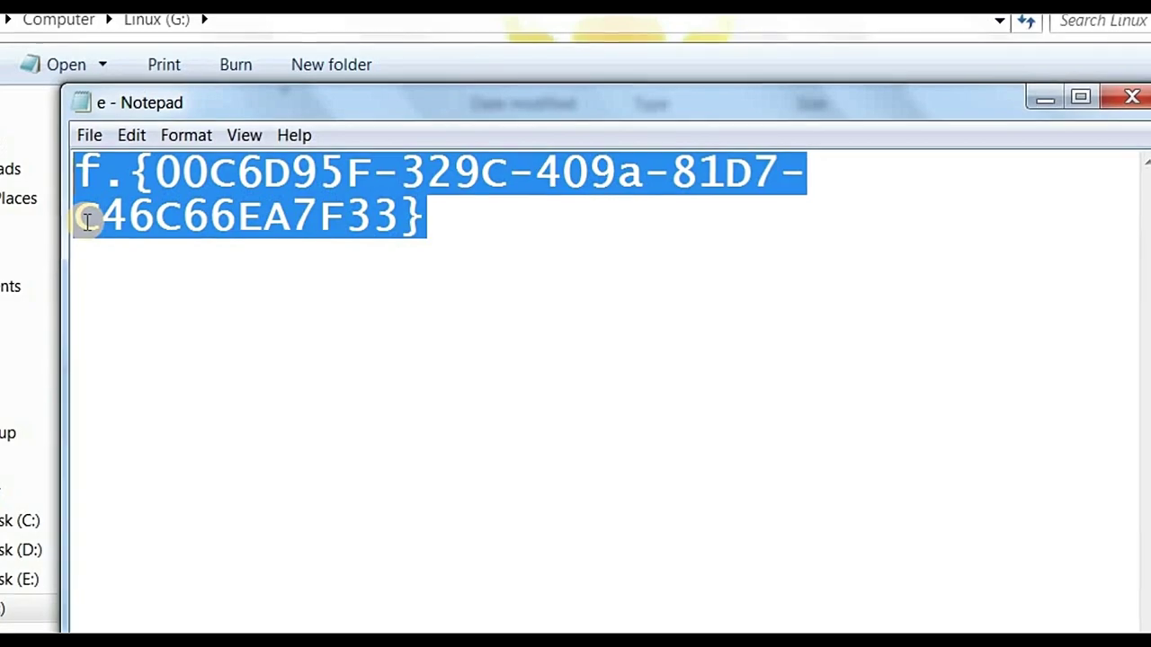
right_click(149, 208)
left_click(200, 279)
left_click(1132, 97)
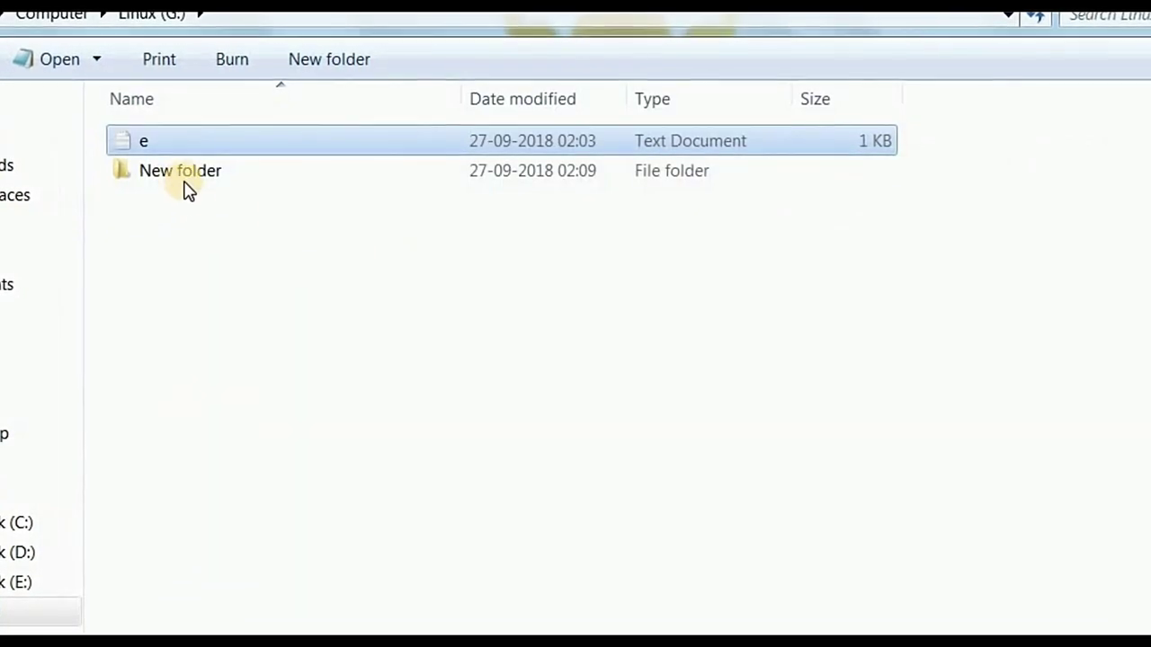
Rename the new folder as Default Location.{00C6D95F-329C-409a-81D7-C46C66EA7F33} and open it
right_click(184, 179)
left_click(247, 519)
right_click(231, 170)
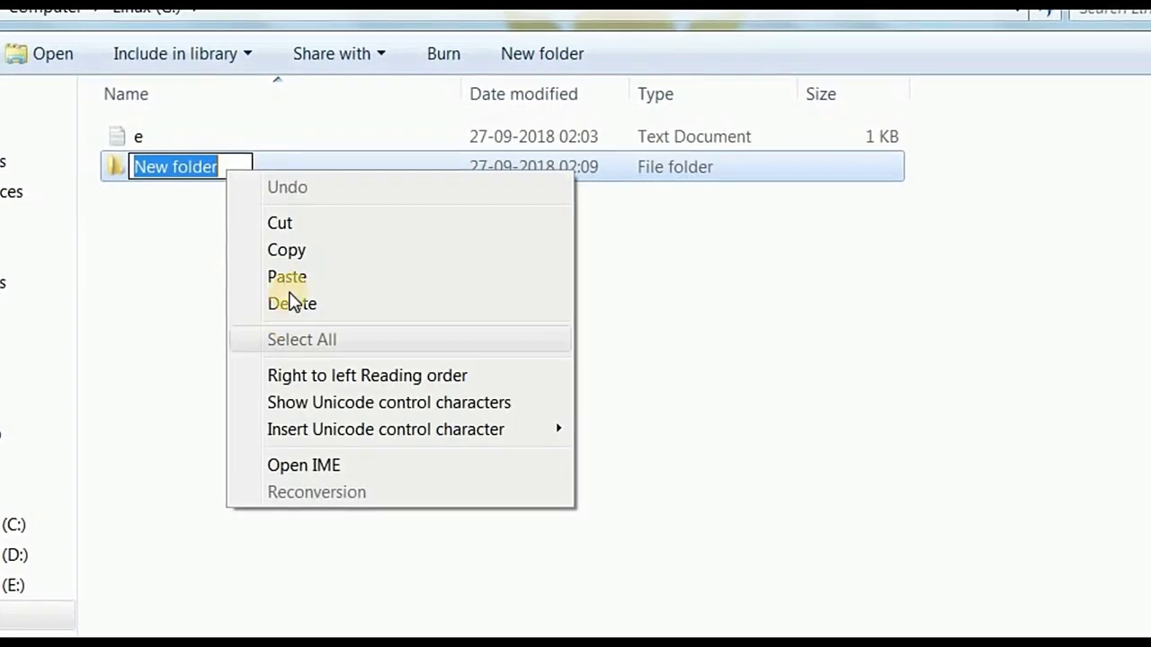
left_click(288, 279)
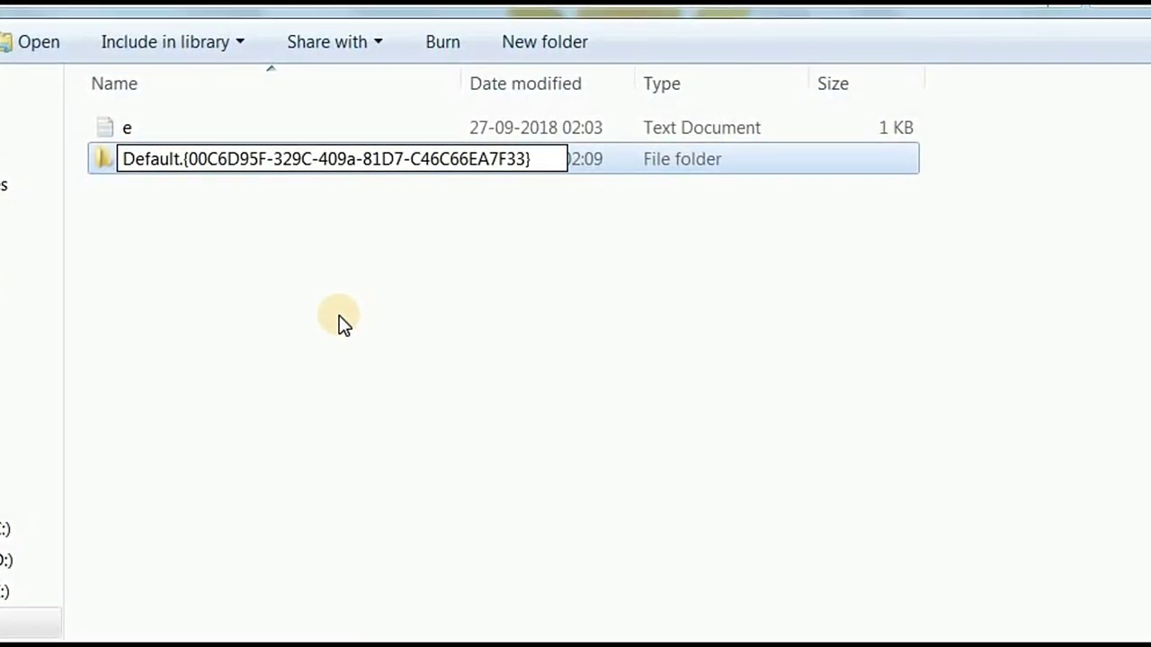
type("Default Location")
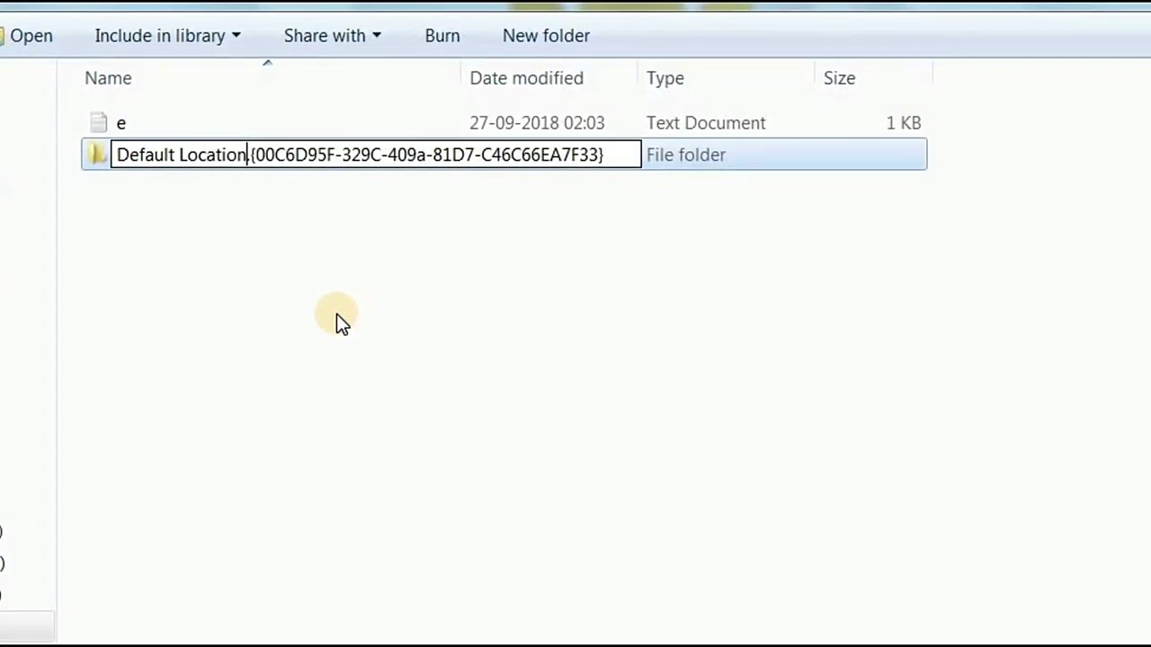
key("Return")
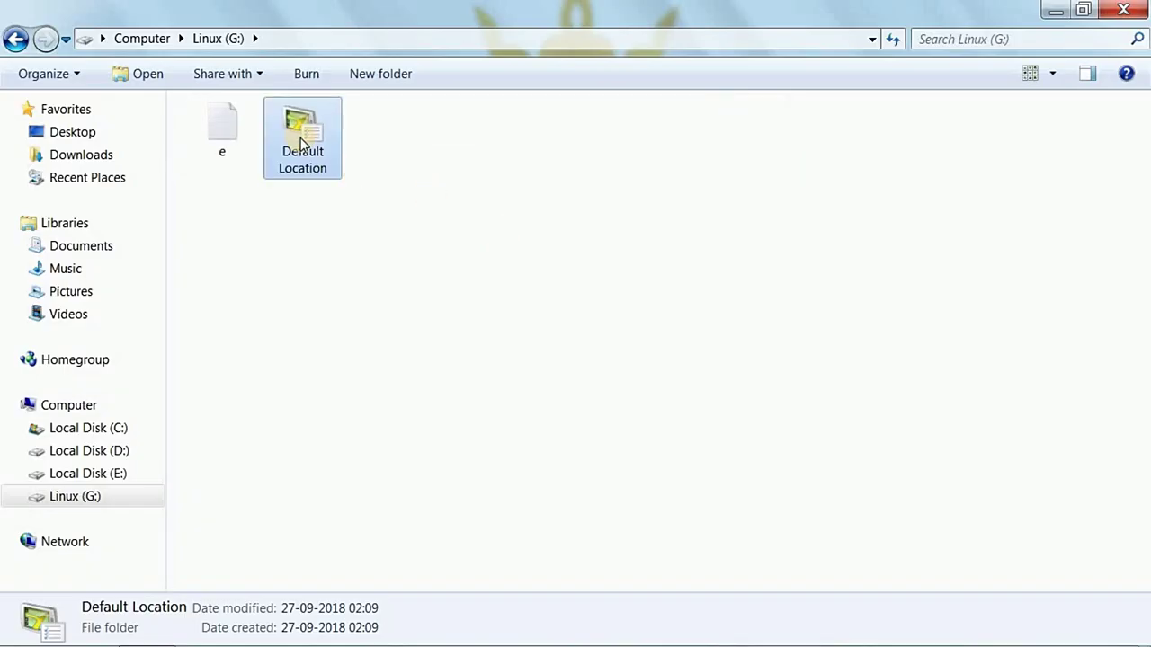
double_click(303, 144)
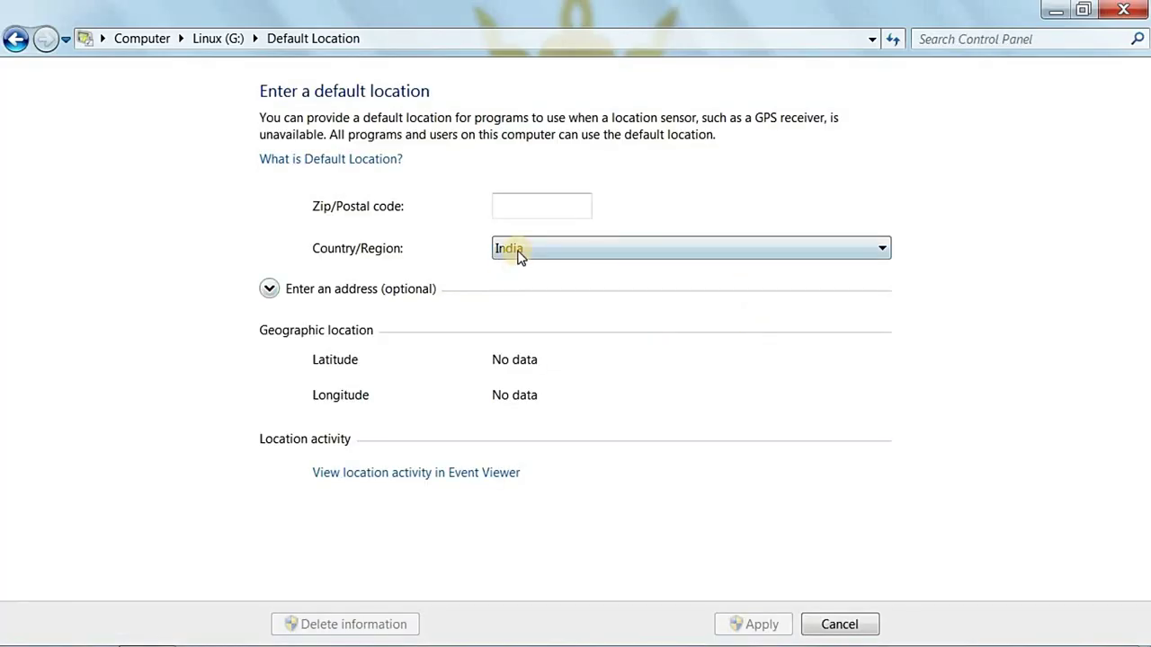
View the location activity in Event Viewer, check the Location Activity1 and Location Activity2 views, and close Event Viewer
left_click(357, 473)
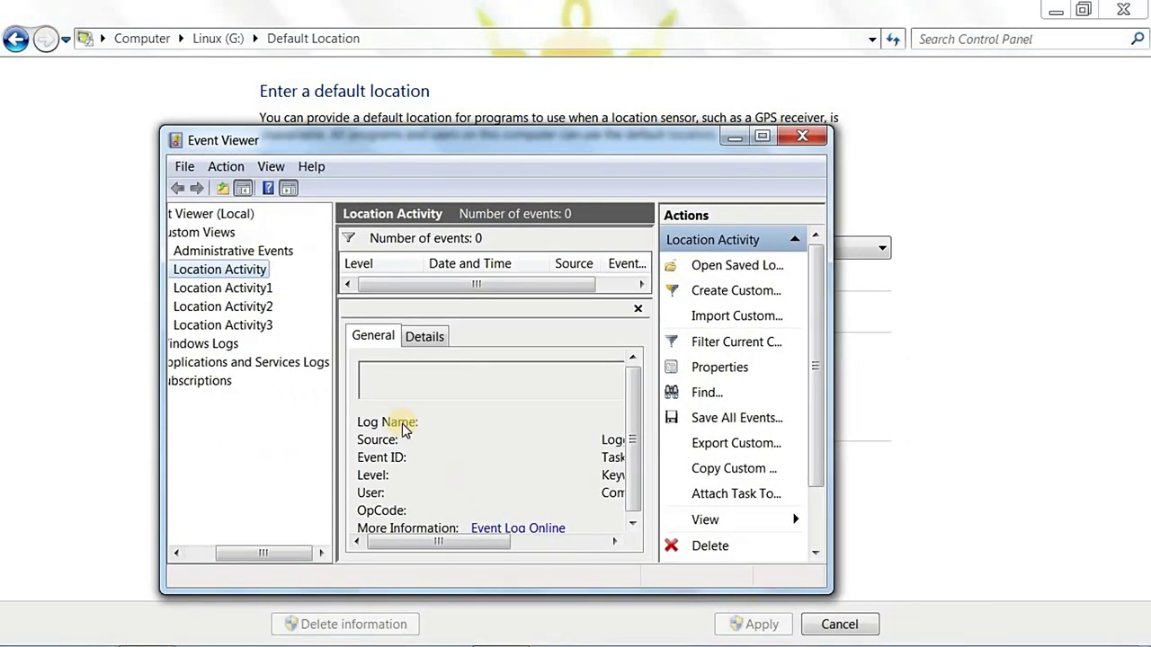
left_click_drag(633, 415, 491, 529)
left_click_drag(256, 553, 226, 553)
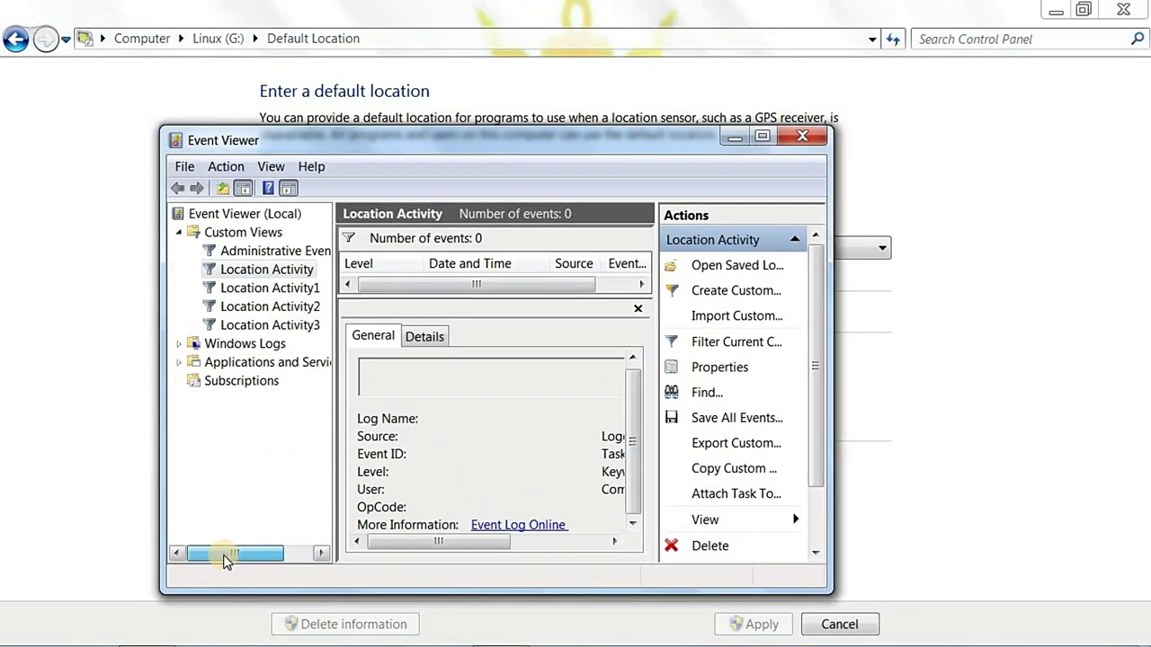
left_click(270, 287)
left_click(270, 306)
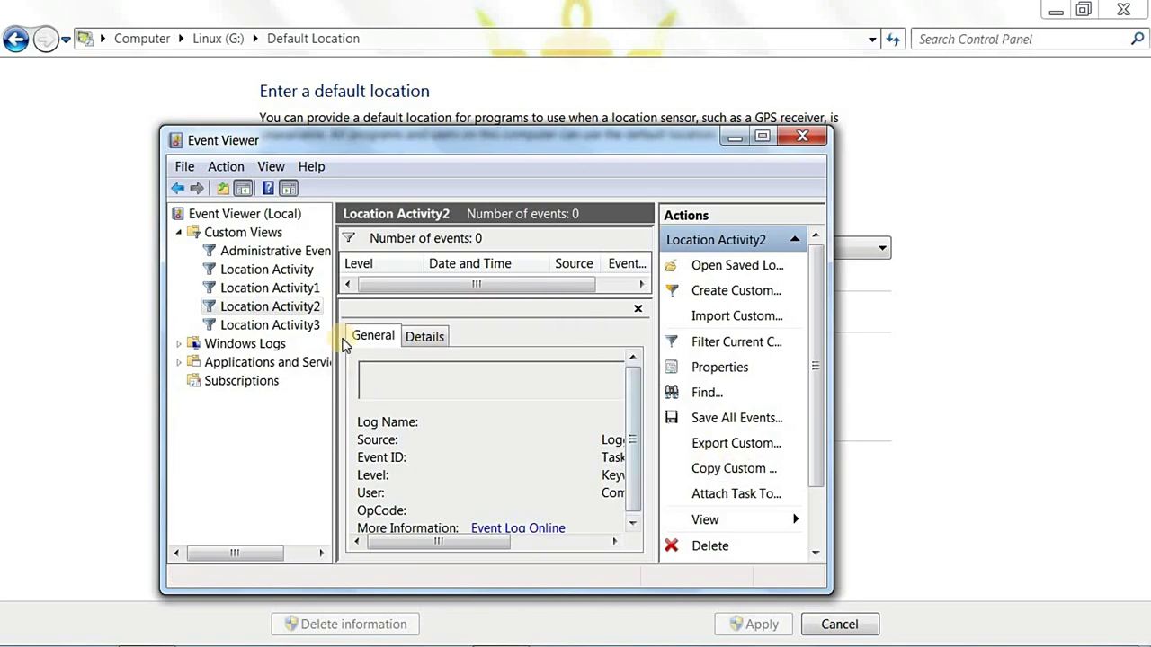
left_click(802, 138)
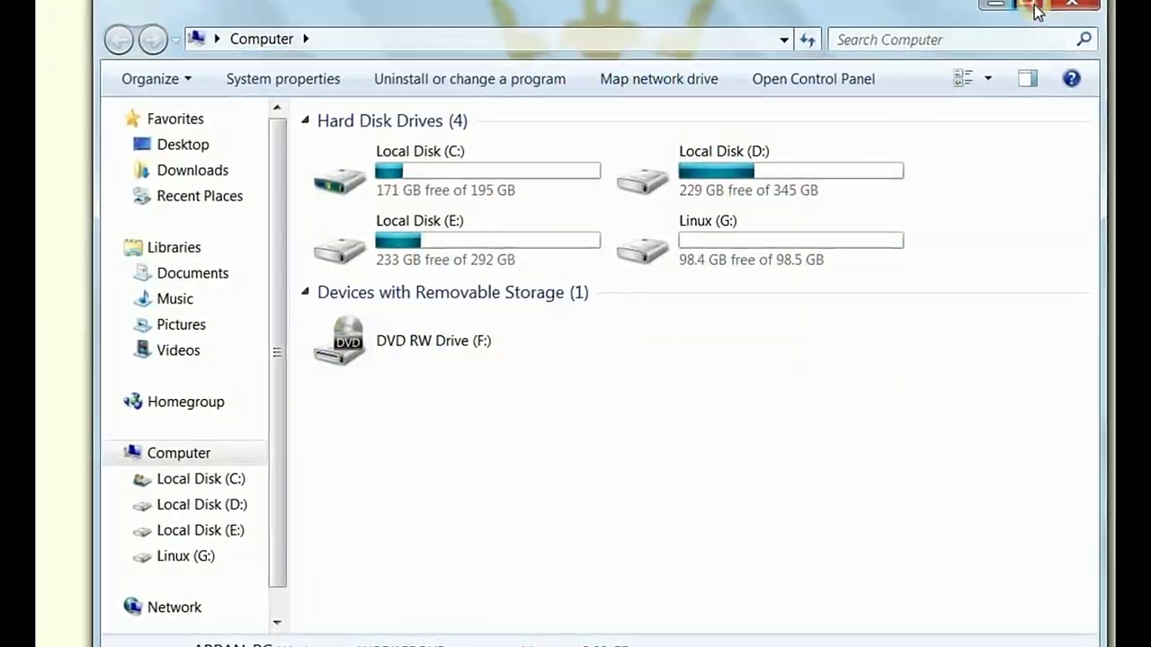
Open the Linux (G:) drive and create a new folder beside the i text document
left_click(1035, 10)
double_click(249, 208)
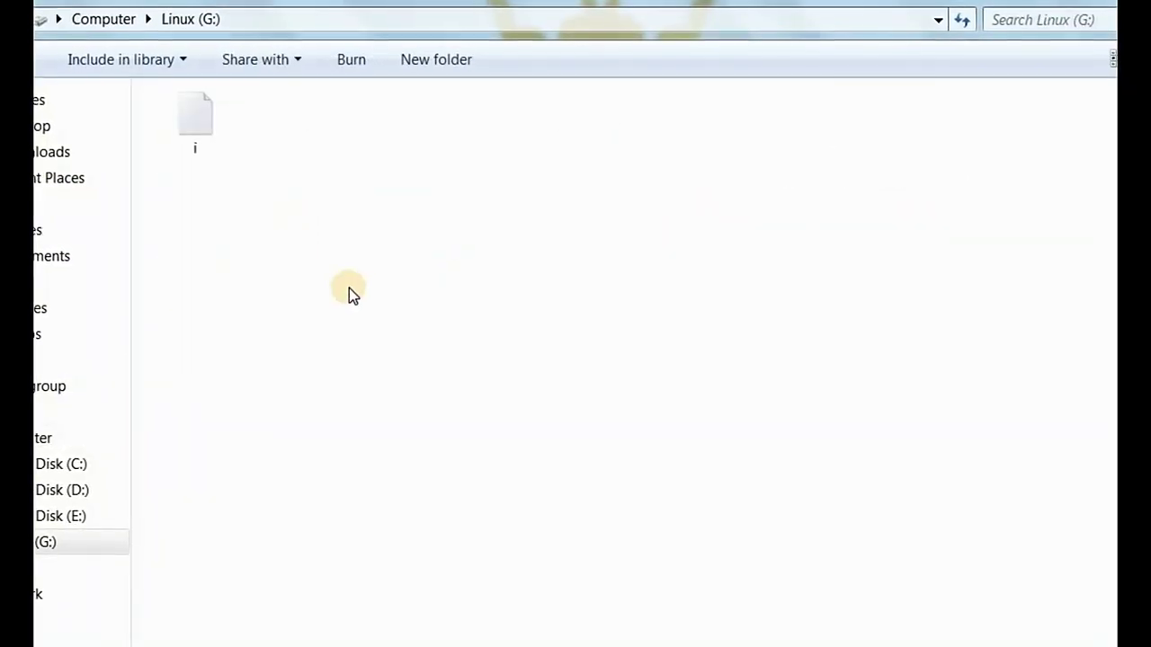
right_click(313, 249)
mouse_move(368, 500)
left_click(664, 194)
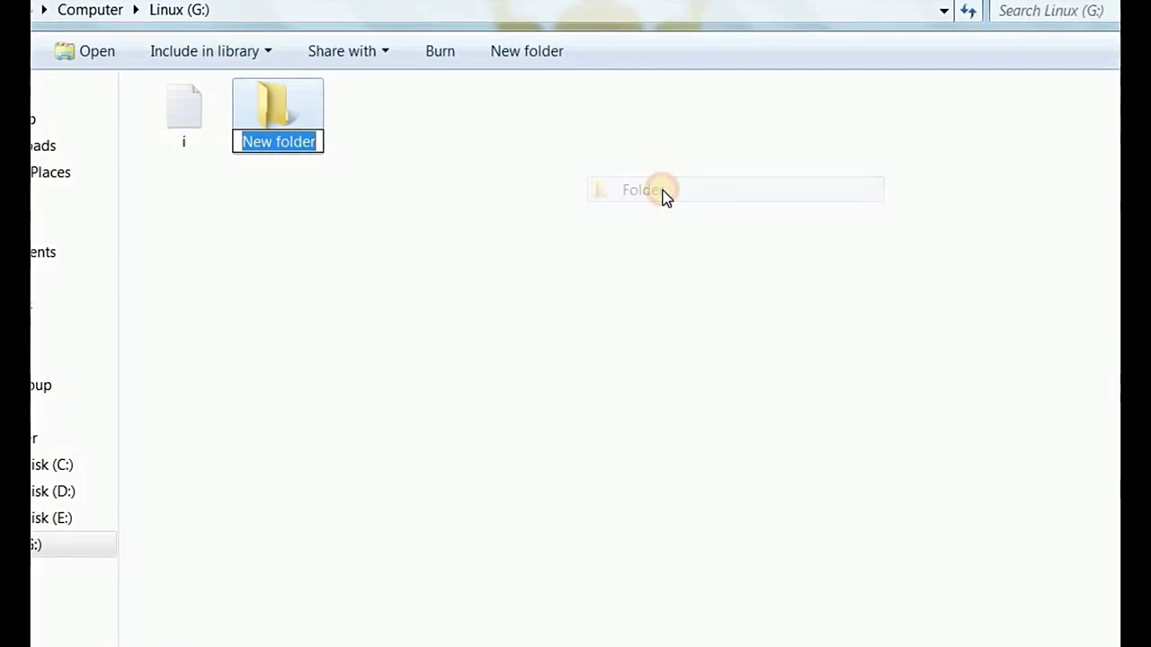
Copy the code in braces, without the leading "i.", from the i text document and close the document
double_click(178, 106)
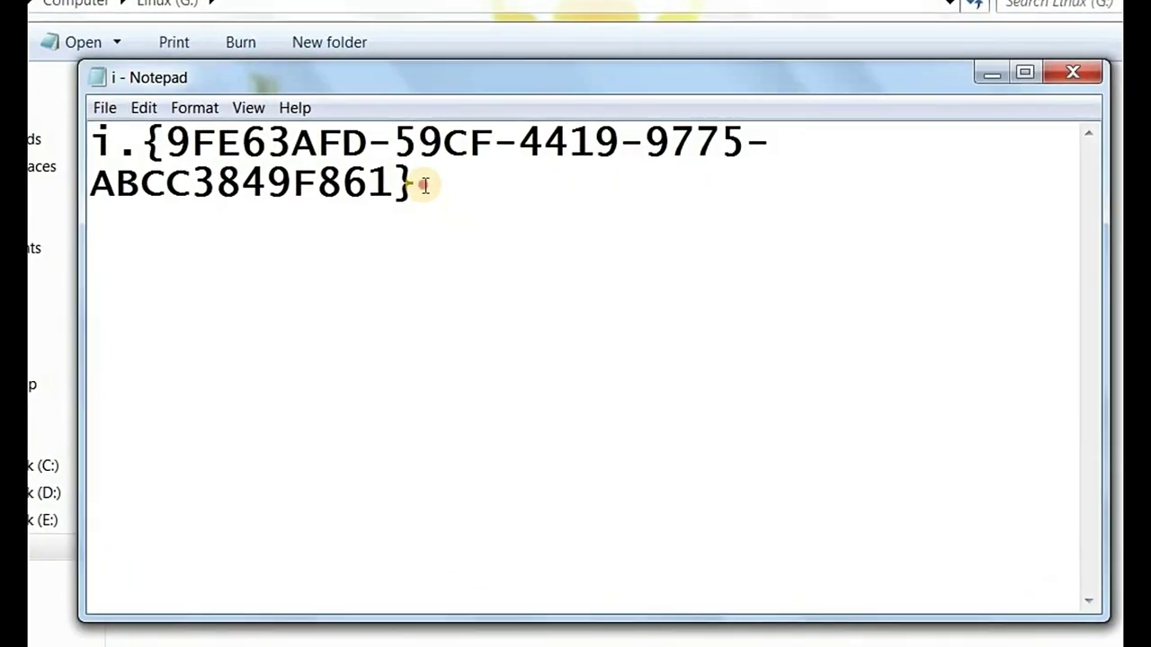
left_click_drag(423, 185, 144, 142)
right_click(278, 156)
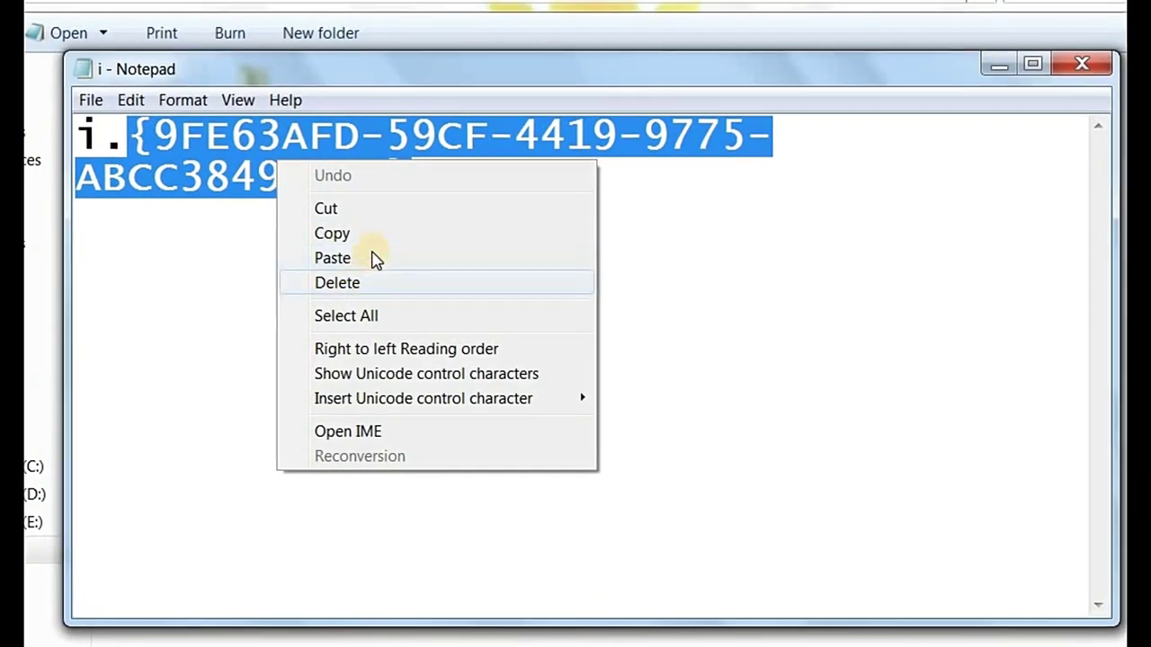
left_click(328, 231)
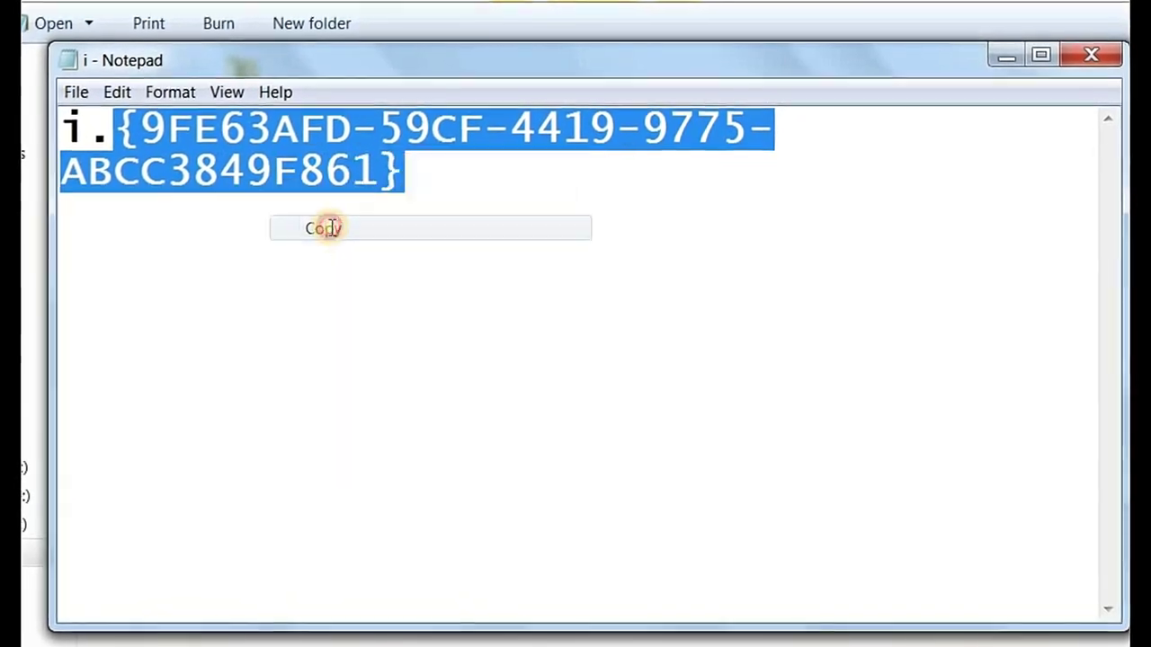
left_click(1086, 59)
Rename the new folder as recovery.{9FE63AFD-59CF-4419-9775-ABCC3849F861} and open it
left_click(225, 101)
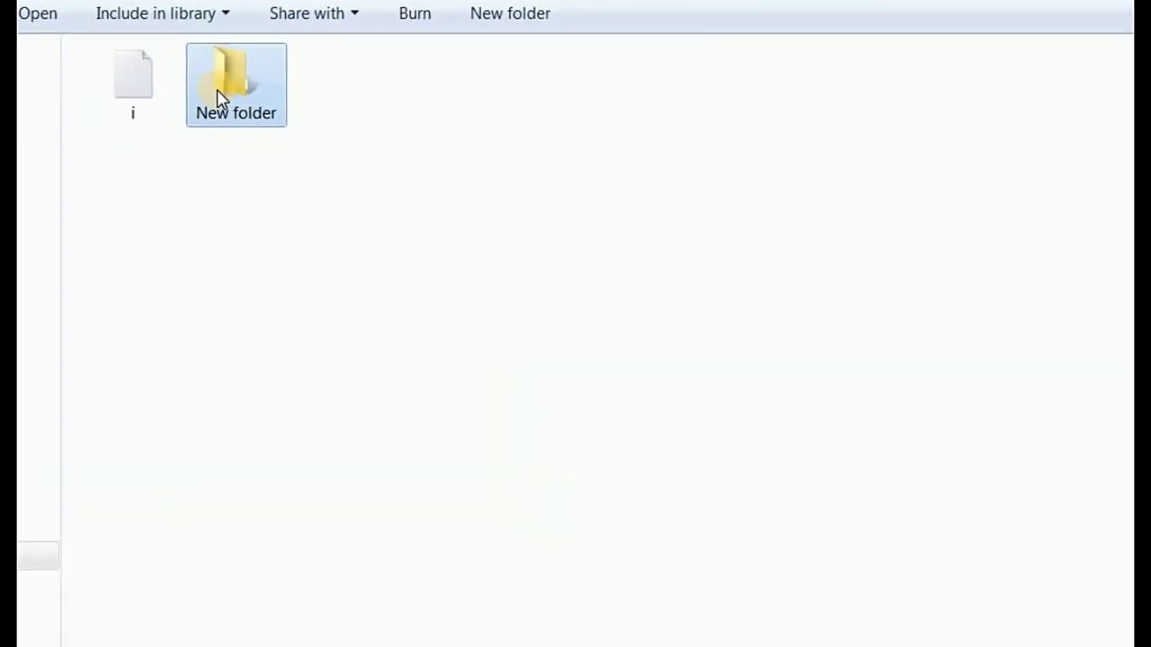
right_click(244, 79)
left_click(305, 411)
right_click(252, 99)
left_click(314, 201)
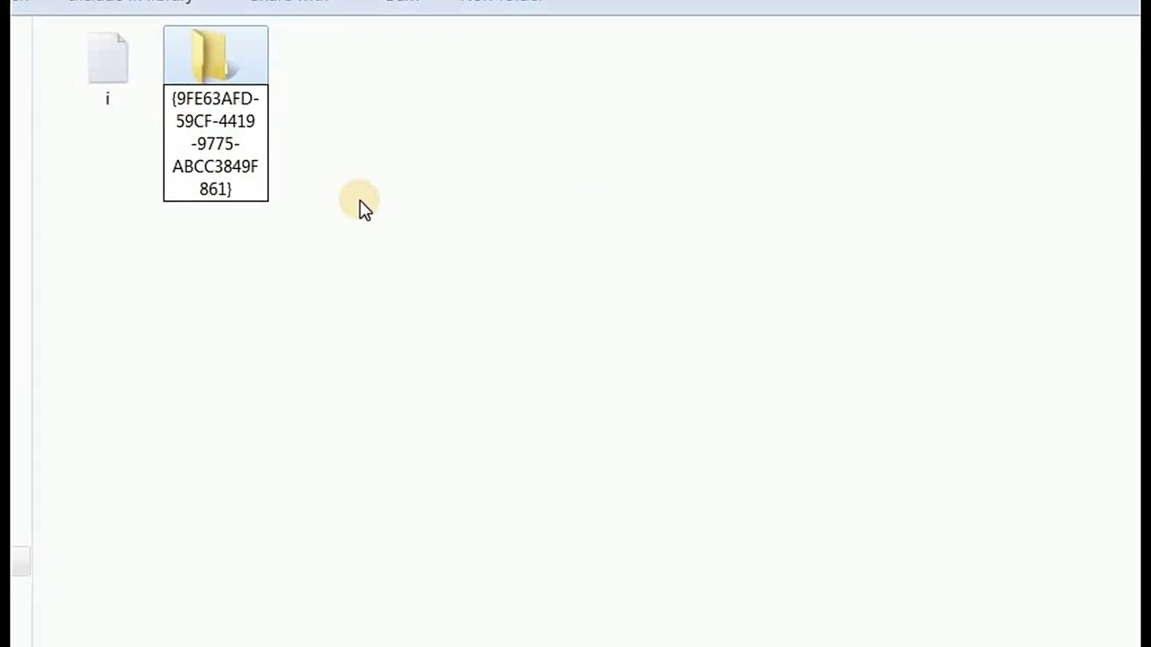
key("Home")
type("recovery")
type(".")
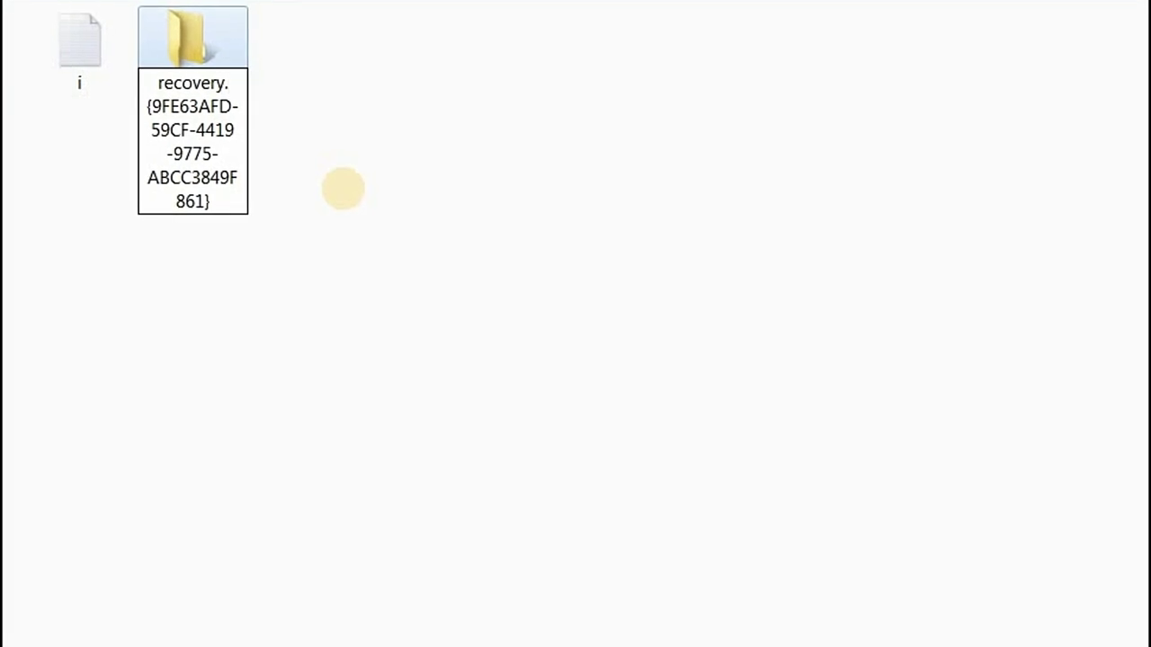
left_click(342, 188)
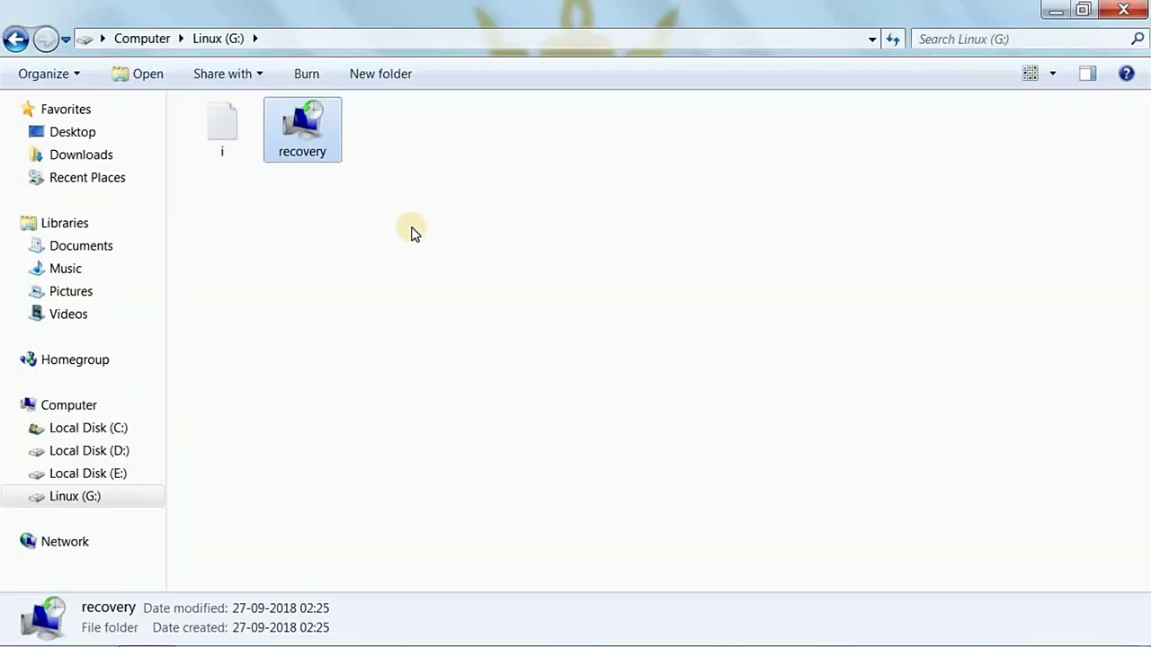
double_click(189, 38)
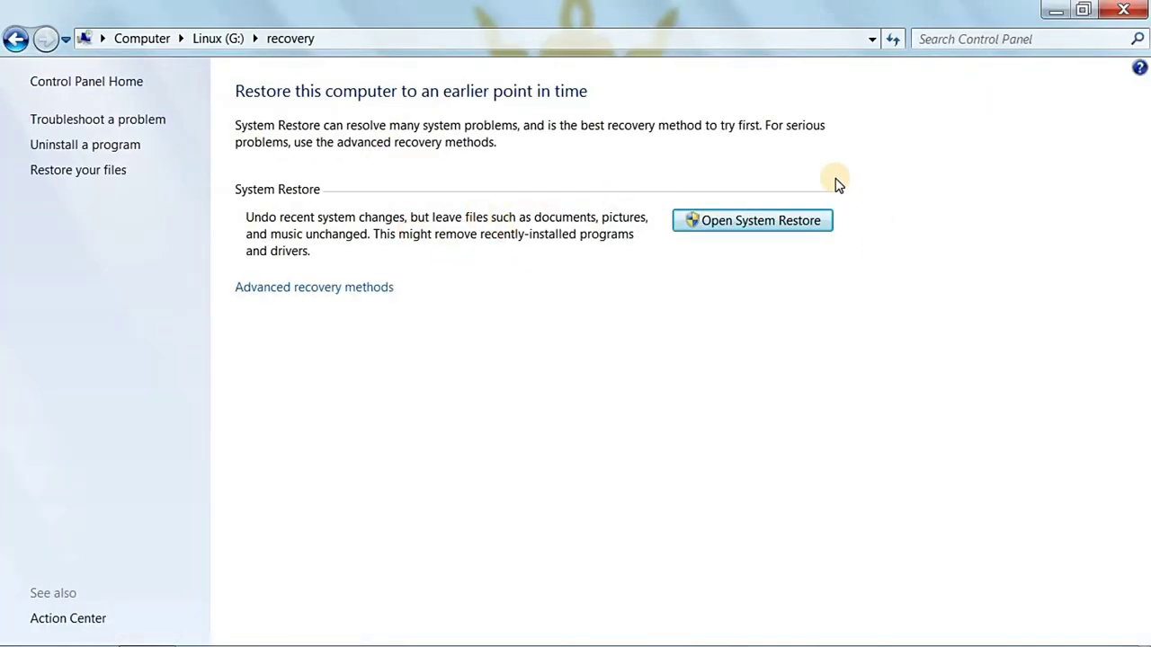
View the advanced recovery methods, return to the recovery page and open System Restore
left_click(276, 288)
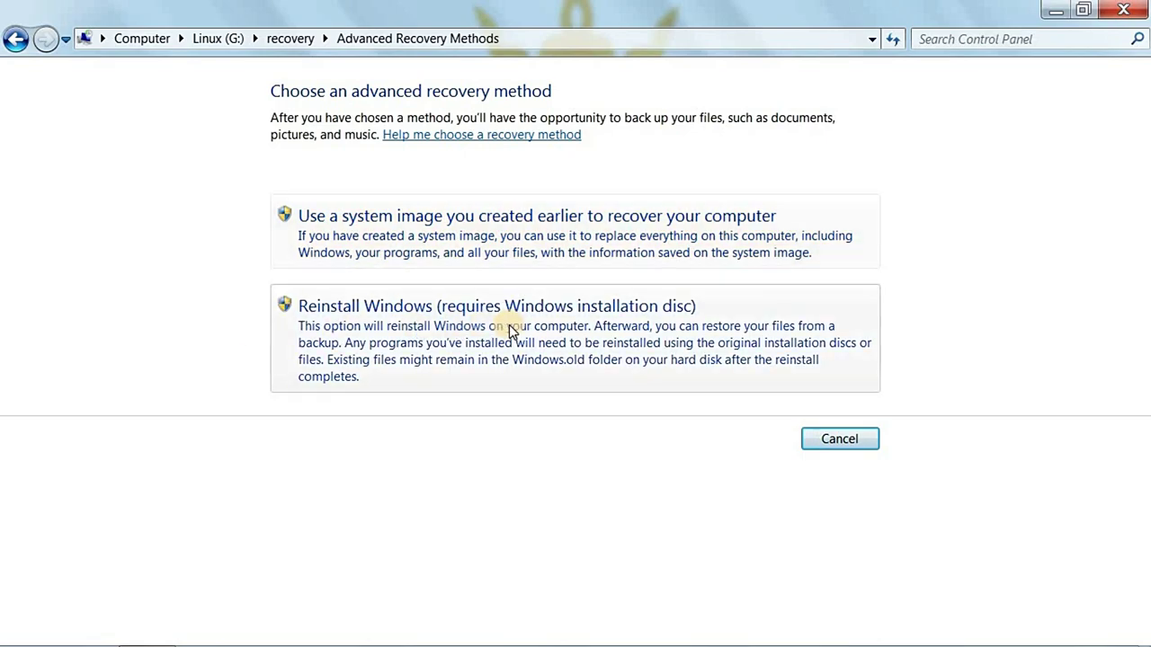
left_click(17, 42)
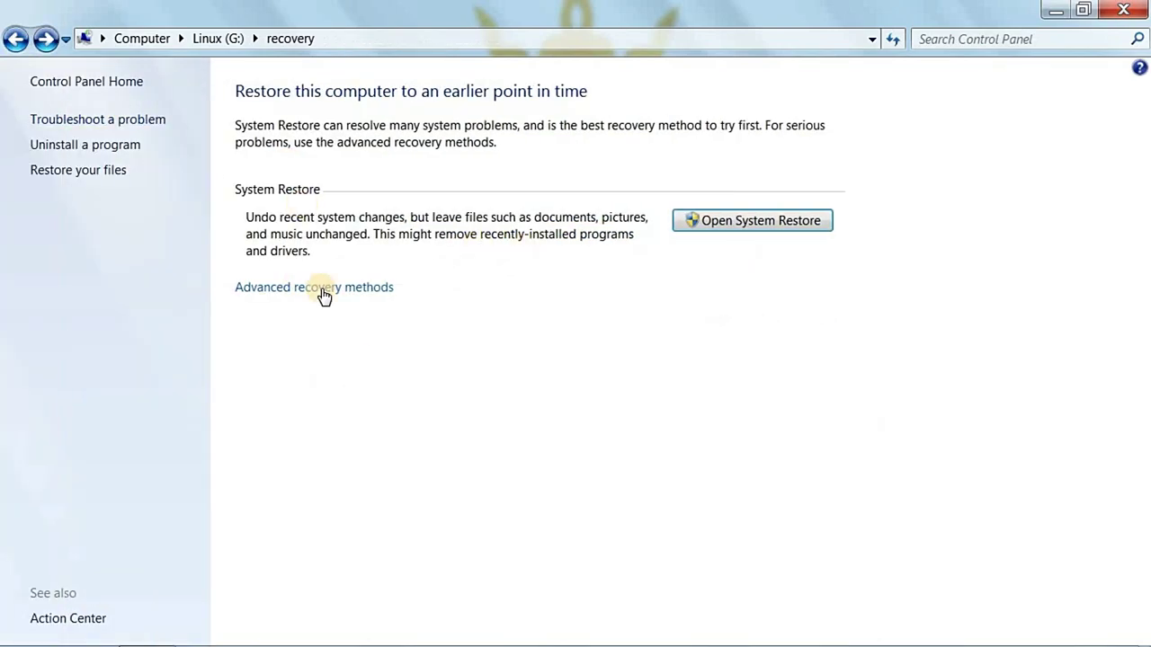
left_click(749, 223)
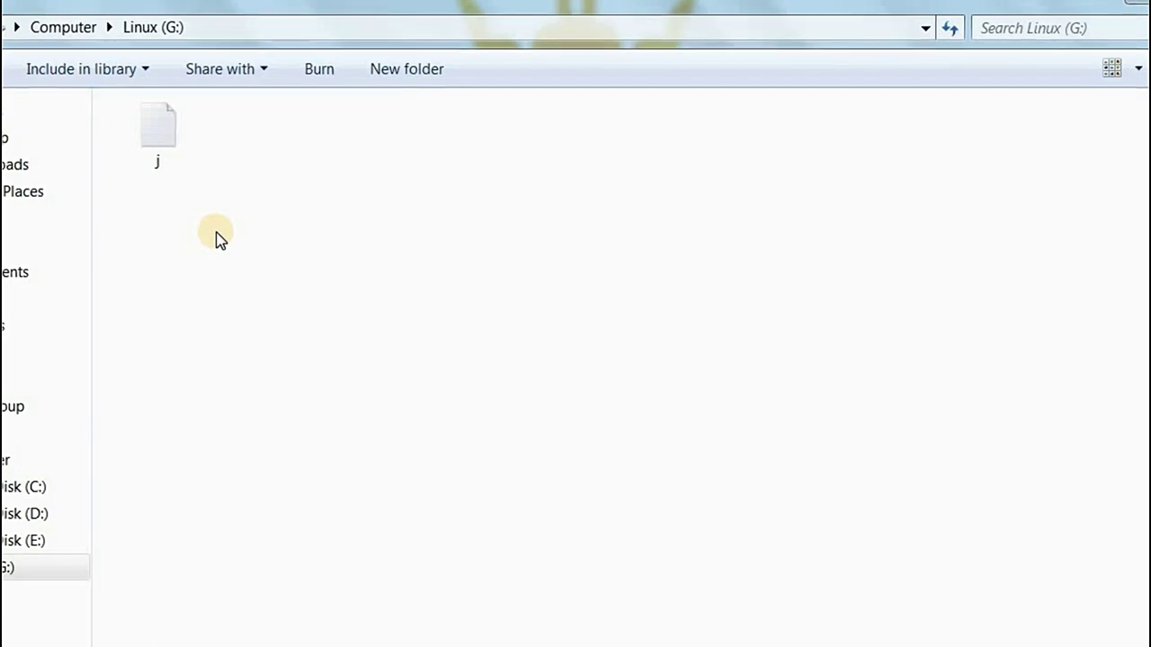
Create a new folder beside the j text document on the Linux (G:) drive
right_click(221, 238)
mouse_move(403, 470)
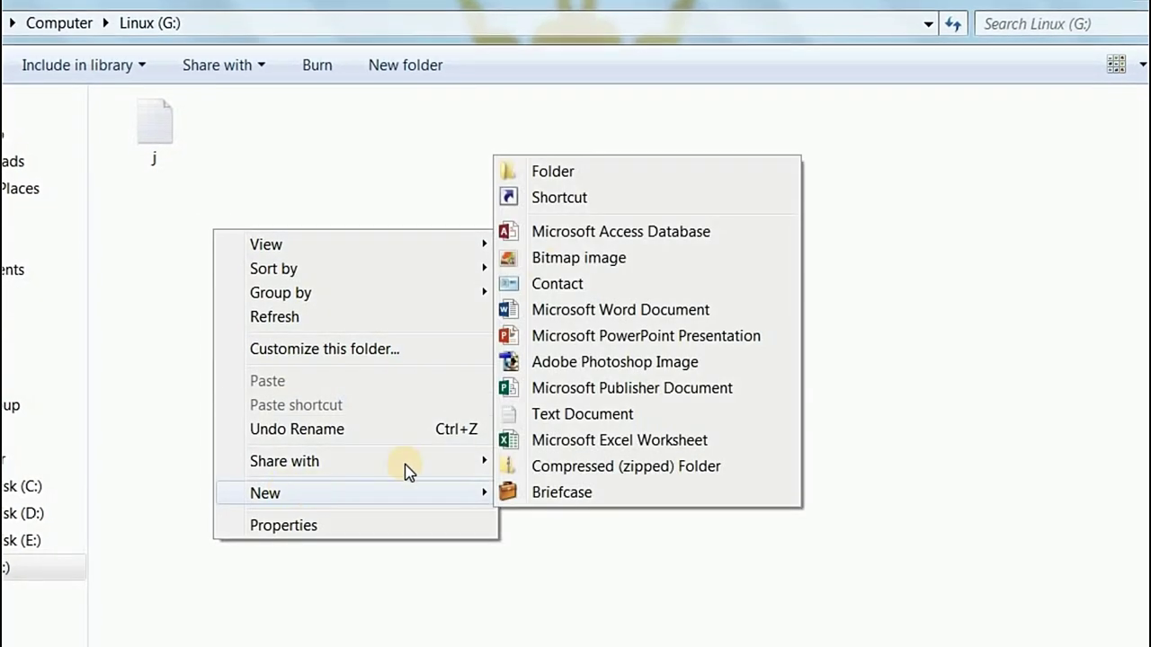
left_click(552, 171)
Copy the code in braces, without the leading "j.", from the j text document and close the document
double_click(162, 129)
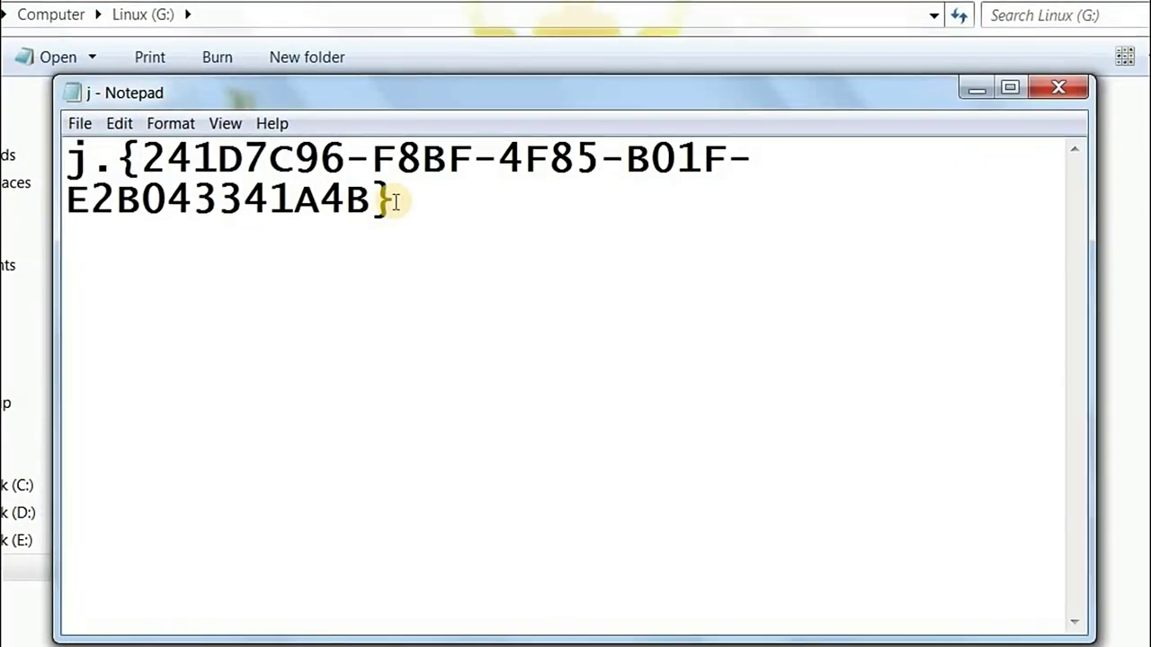
left_click_drag(390, 198, 115, 156)
right_click(231, 177)
left_click(287, 251)
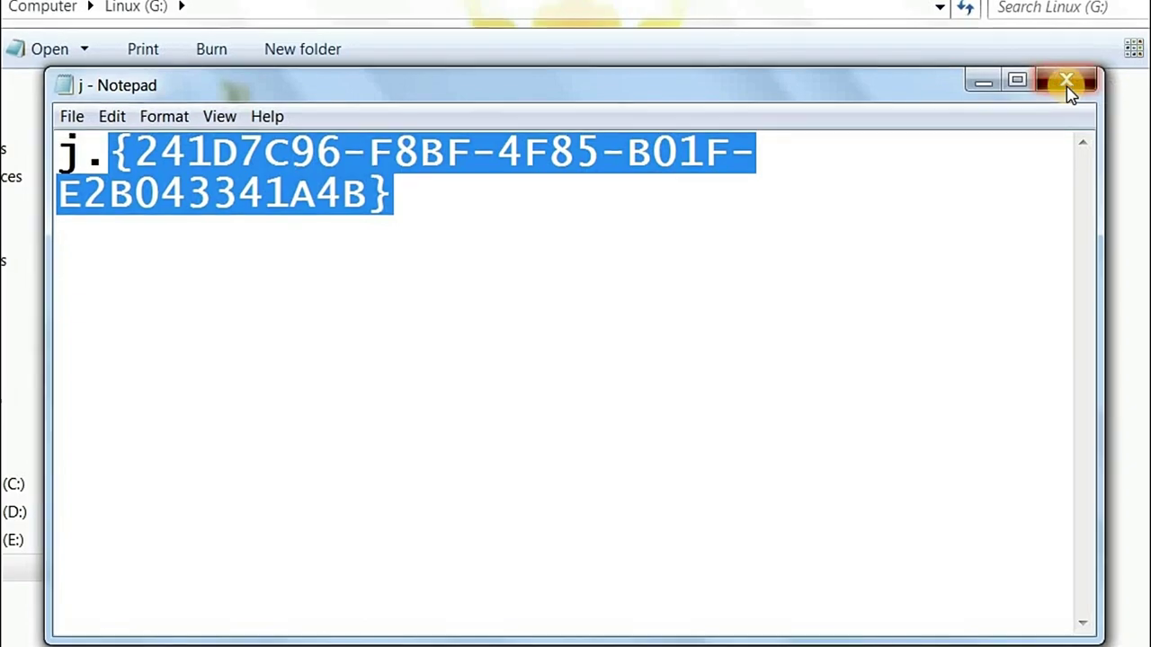
left_click(1062, 84)
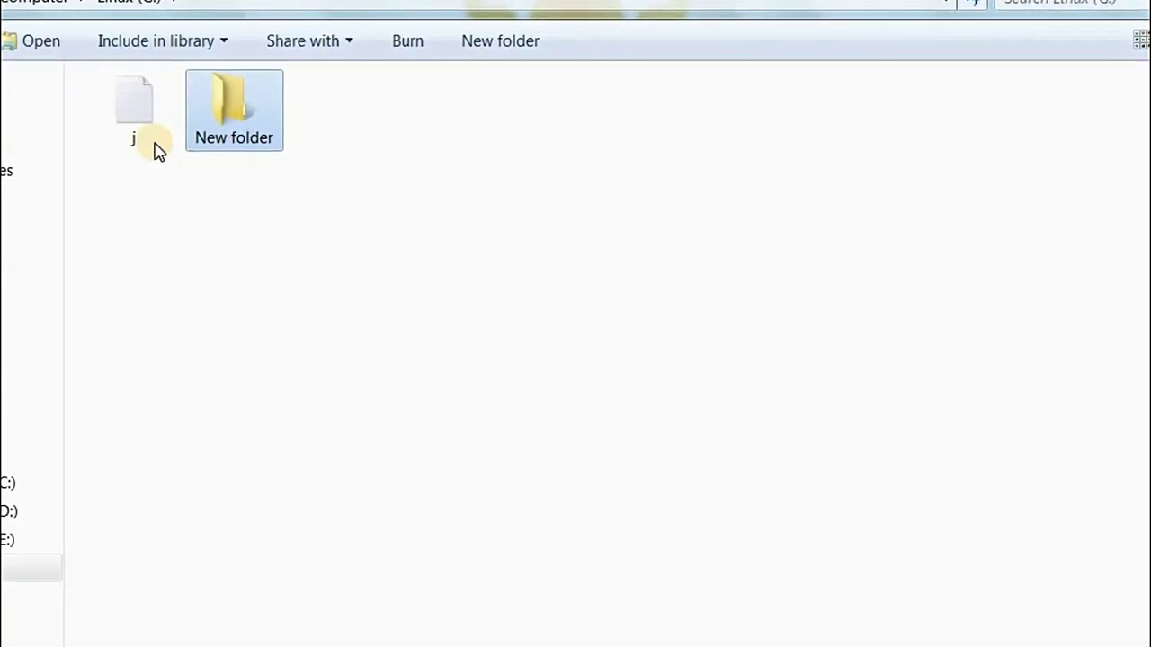
Rename the new folder as RemoteApp & Desktop Connection.{241D7C96-F8BF-4F85-B01F-E2B043341A4B}
right_click(226, 115)
left_click(286, 451)
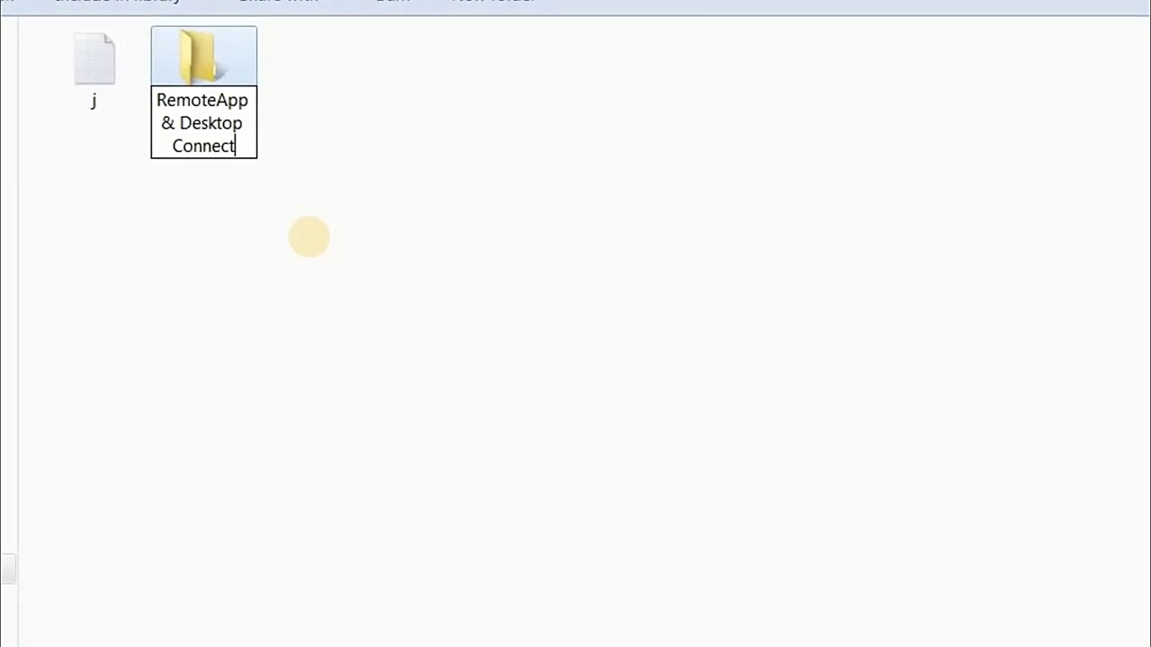
right_click(249, 137)
left_click(306, 242)
key("Return")
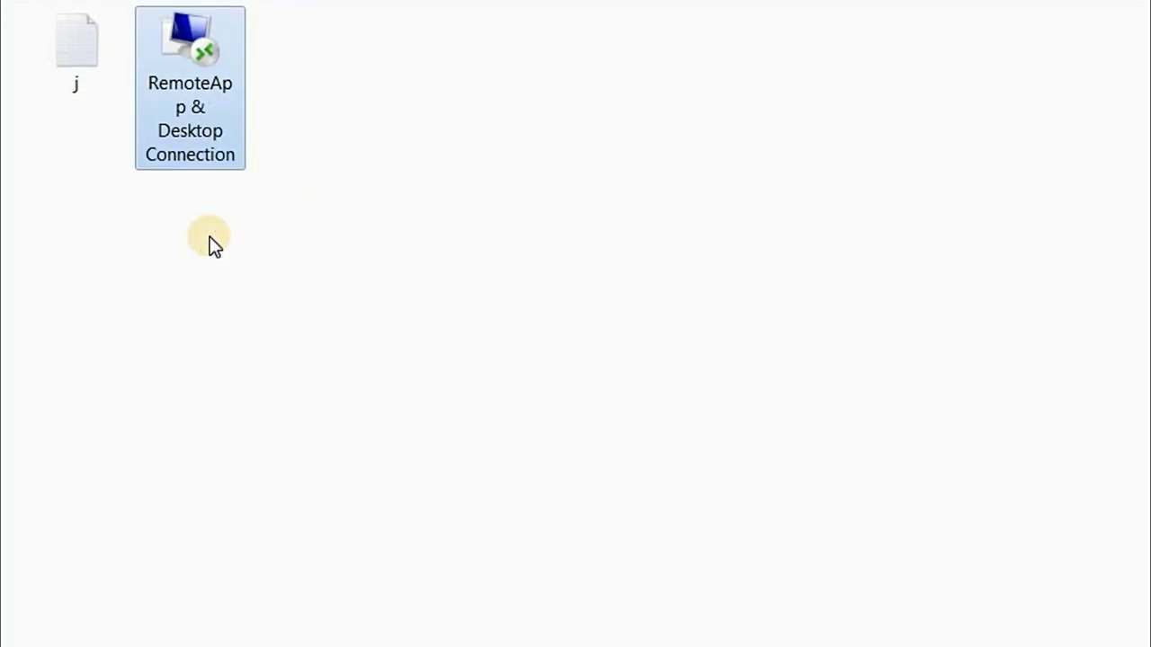
Open the RemoteApp & Desktop Connection folder, view the new connection setup wizard and cancel it
double_click(198, 52)
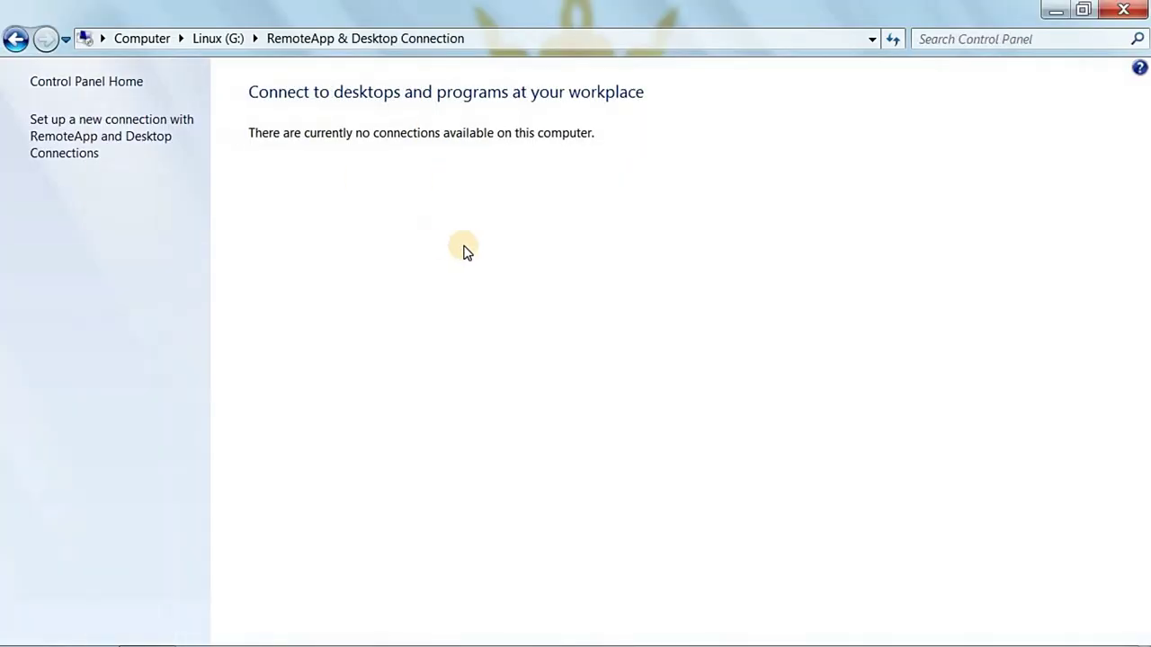
left_click(95, 146)
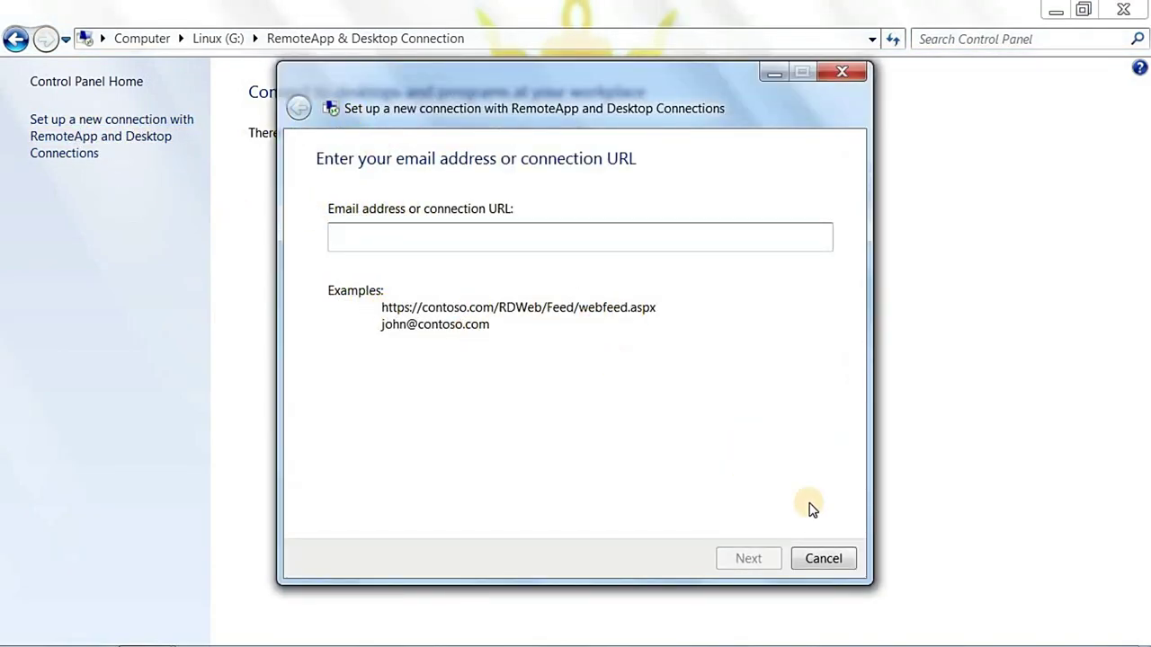
left_click(824, 558)
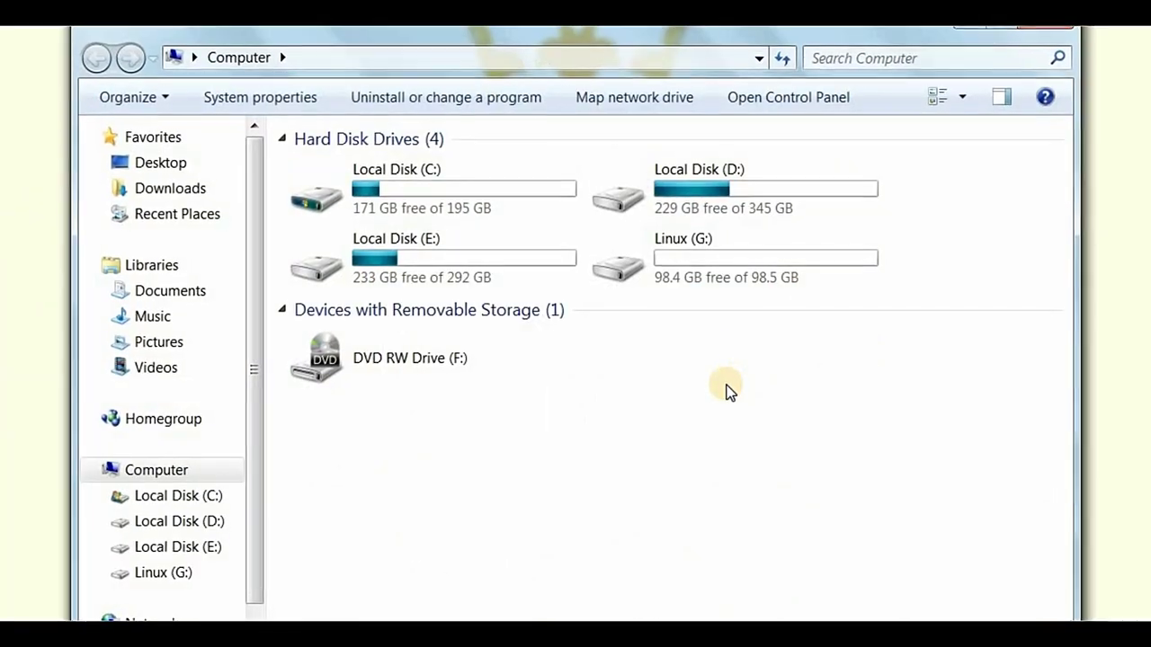
Open the Linux (G:) drive and create a new folder beside the b text document
double_click(720, 265)
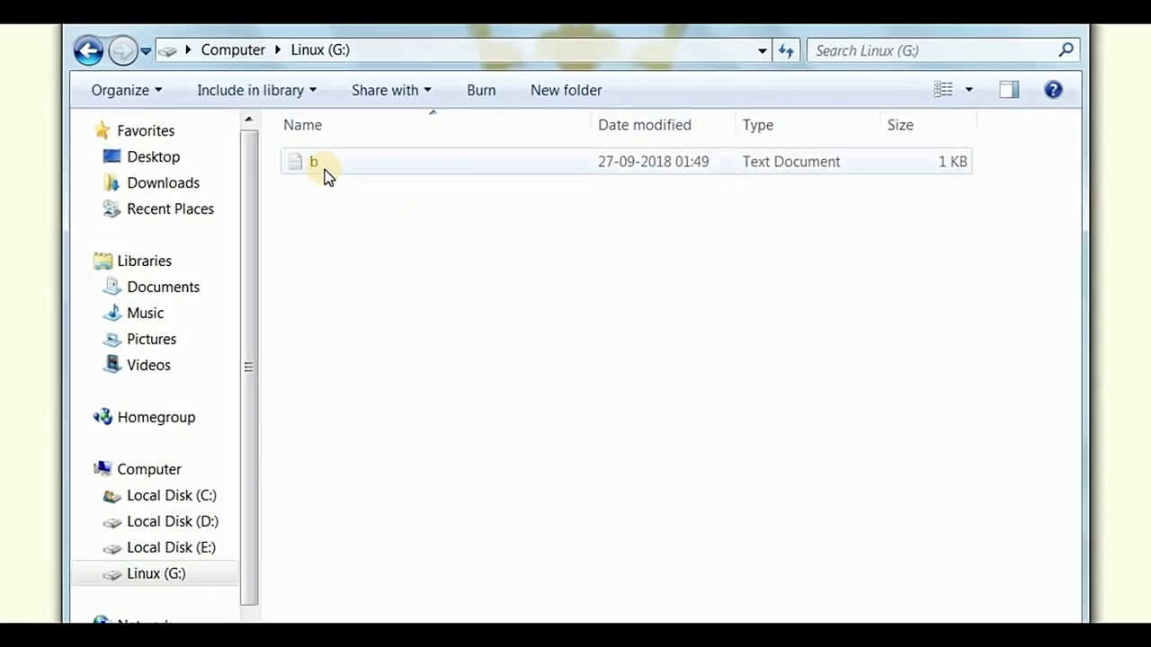
right_click(361, 258)
mouse_move(442, 509)
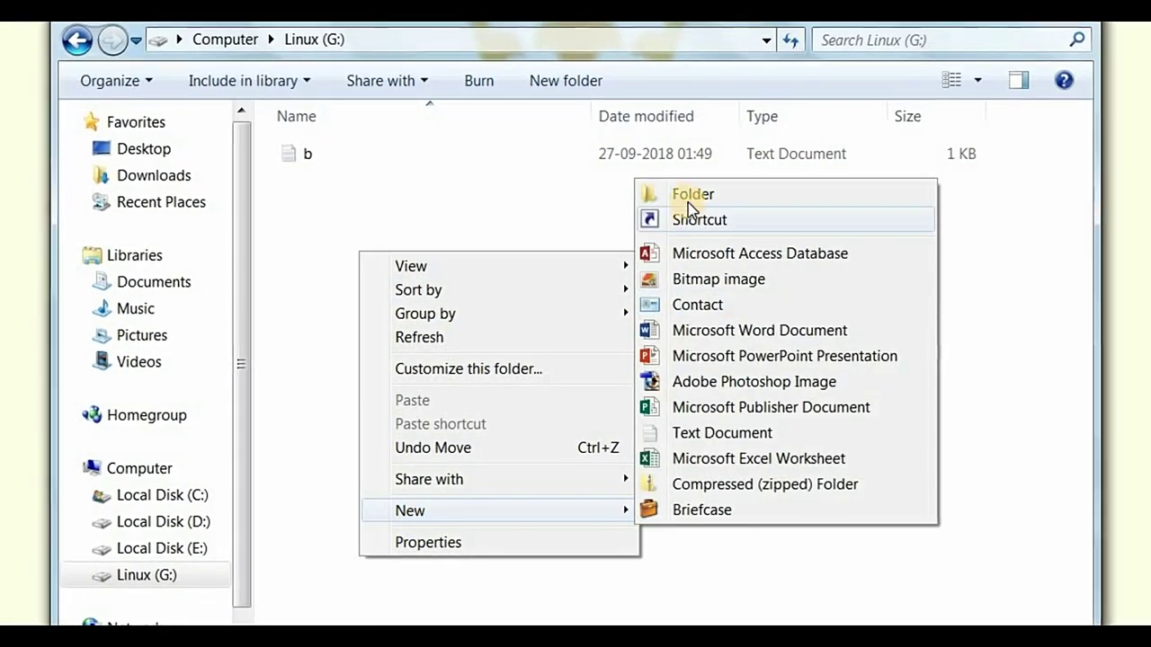
left_click(676, 196)
key("Return")
Copy the entire text of the b text document, including the leading "b.", and close the document
double_click(302, 149)
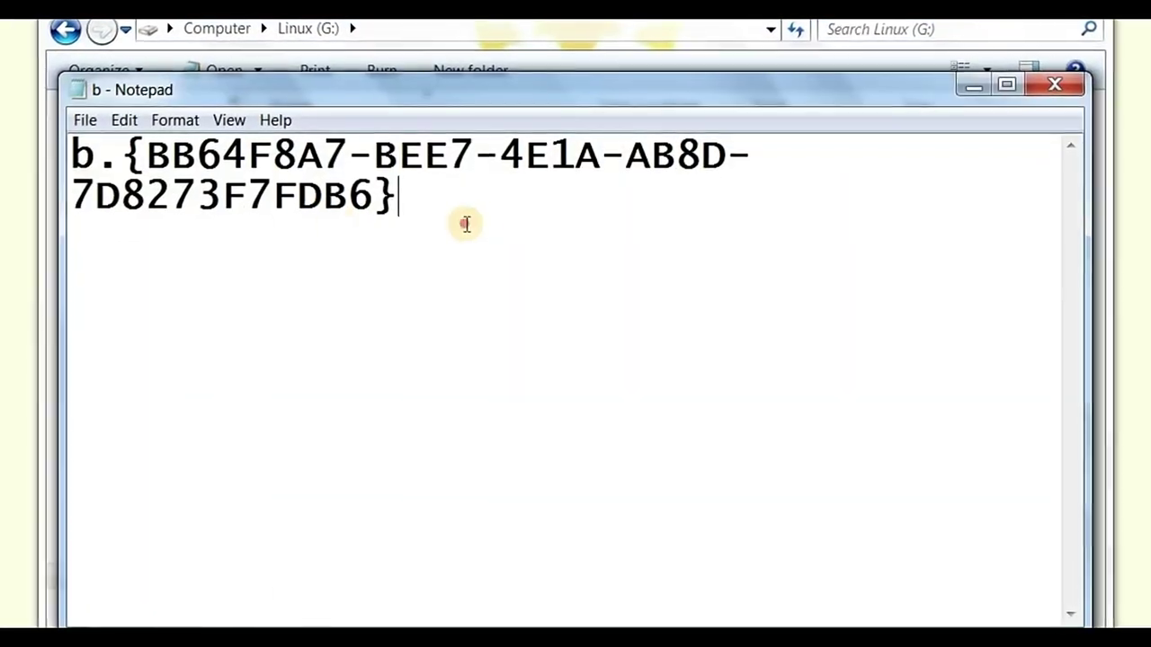
left_click_drag(475, 224, 36, 149)
right_click(171, 149)
left_click(226, 229)
left_click(1091, 77)
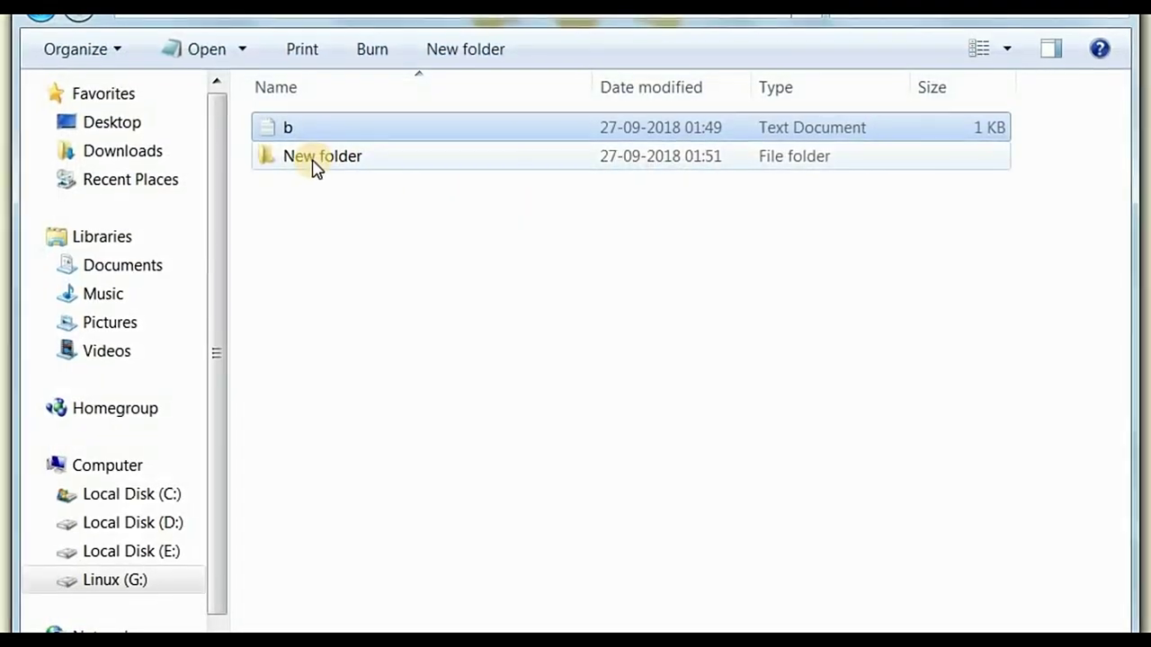
Rename the new folder as Action Center.{BB64F8A7-BEE7-4E1A-AB8D-7D8273F7FDB6}, using the copied code
right_click(317, 160)
left_click(364, 490)
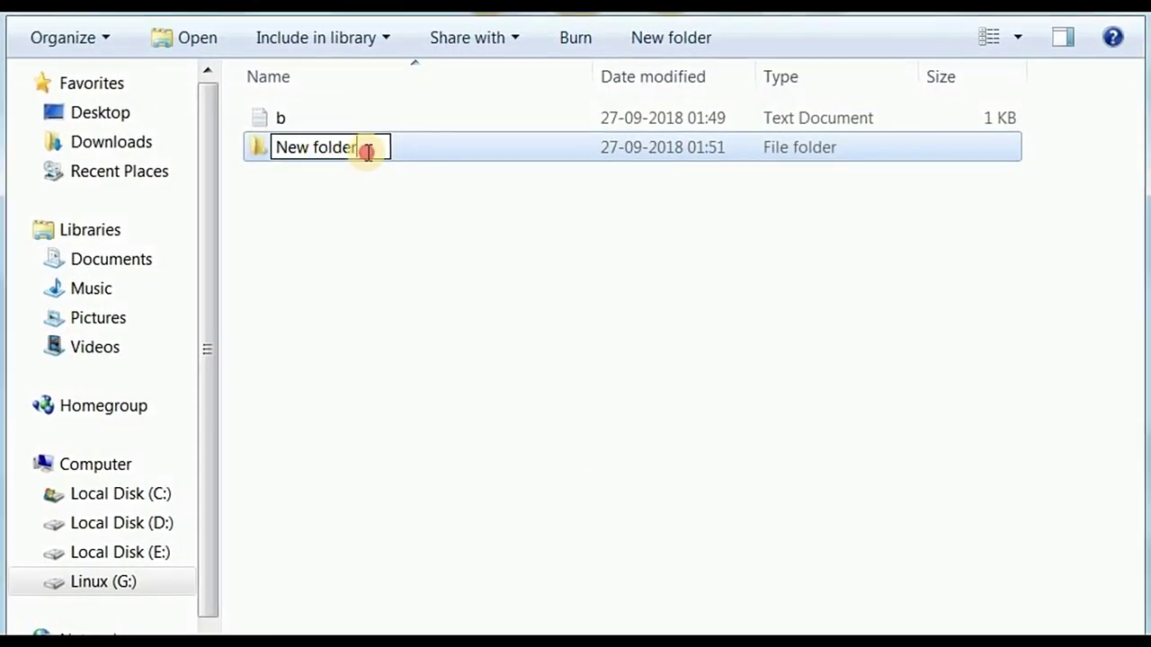
right_click(370, 144)
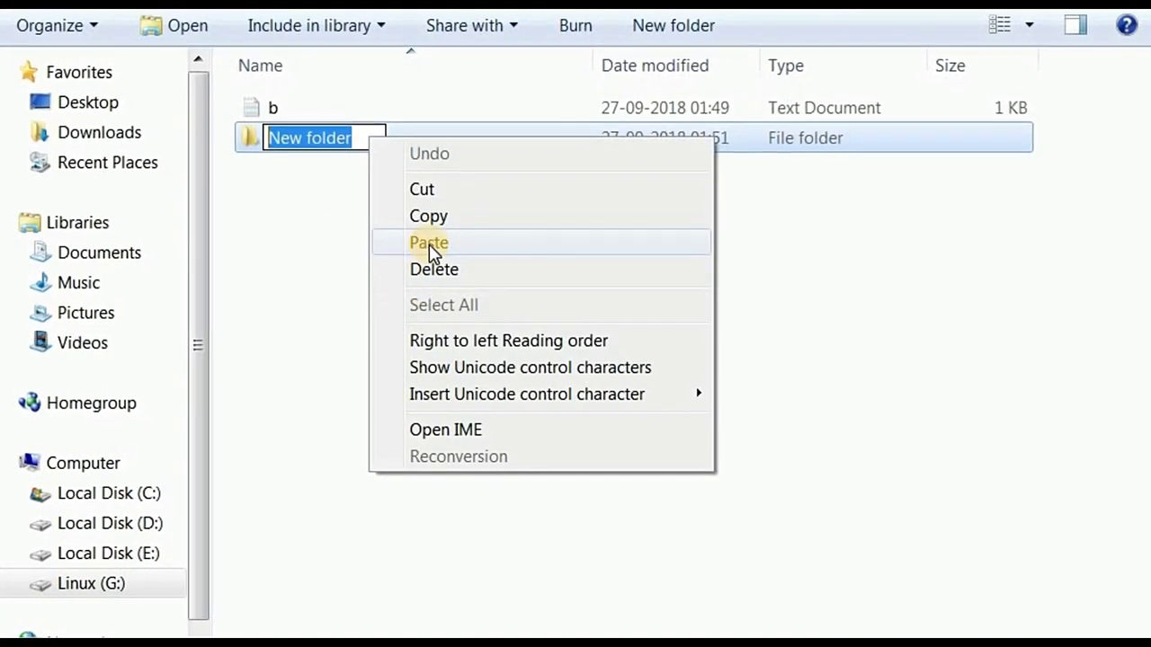
left_click(436, 247)
key("BackSpace")
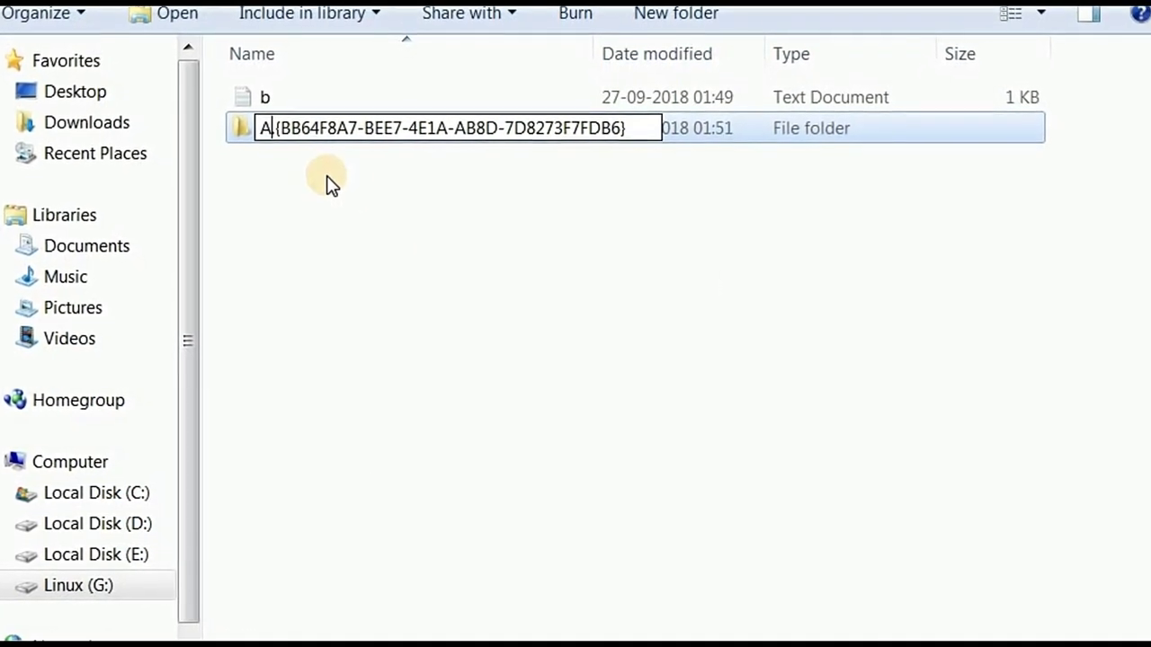
type("Action Center")
key("Return")
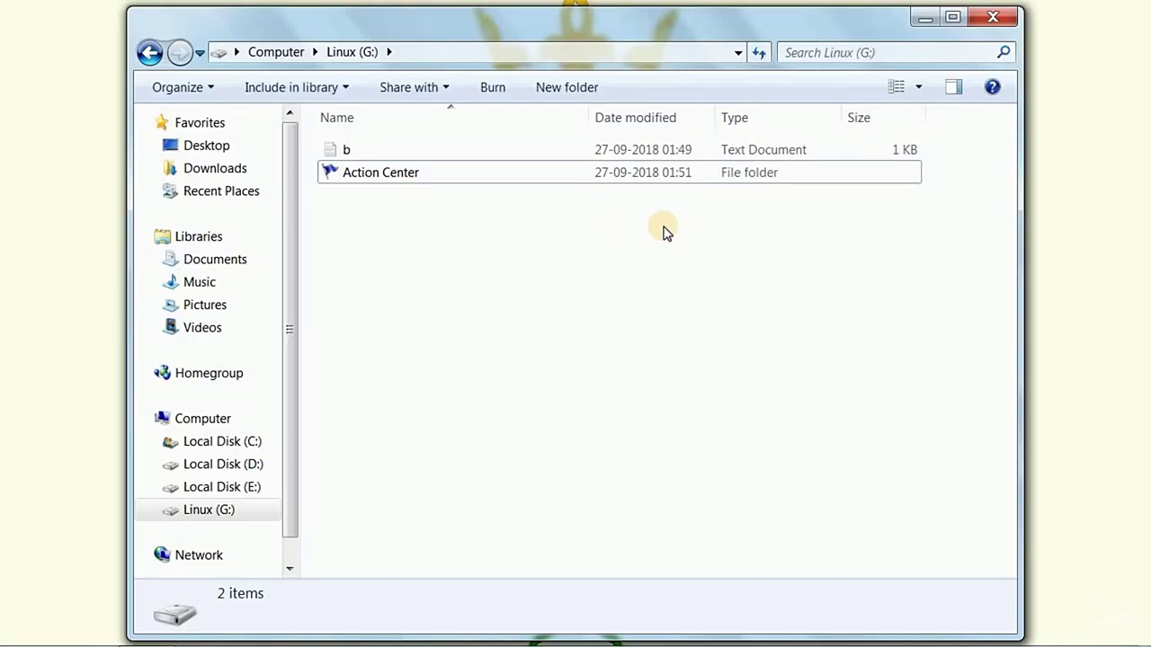
Open the Action Center folder, view its maintenance section and the Change Action Center settings page, and go back
double_click(409, 180)
key("super+Up")
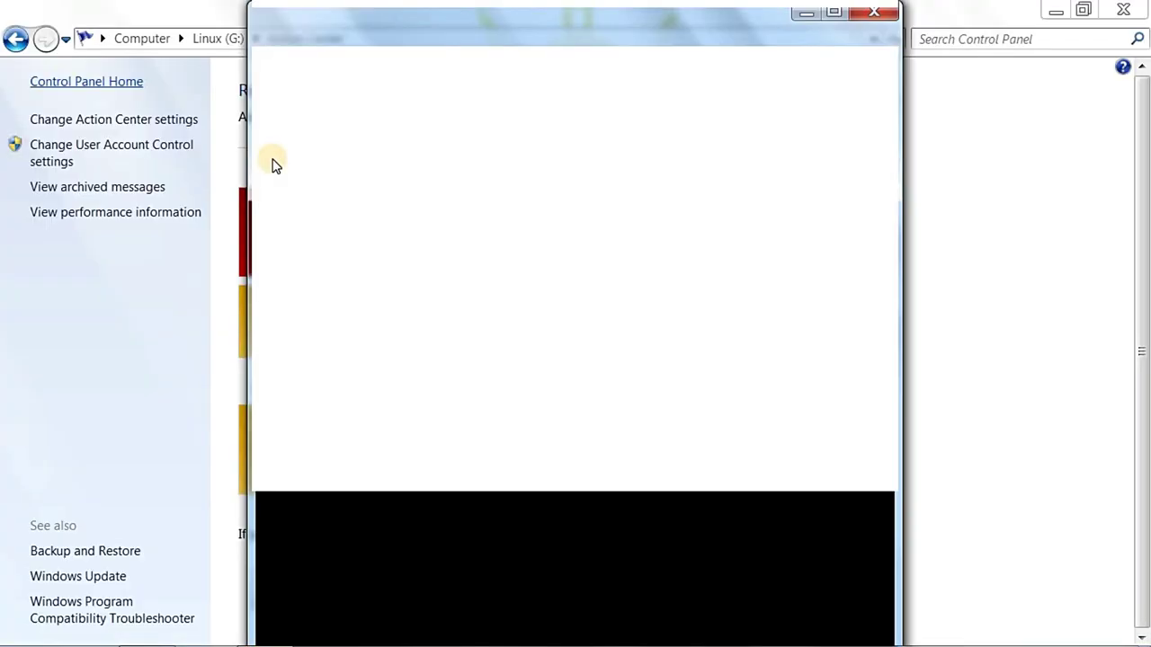
key("ctrl+w")
left_click(638, 376)
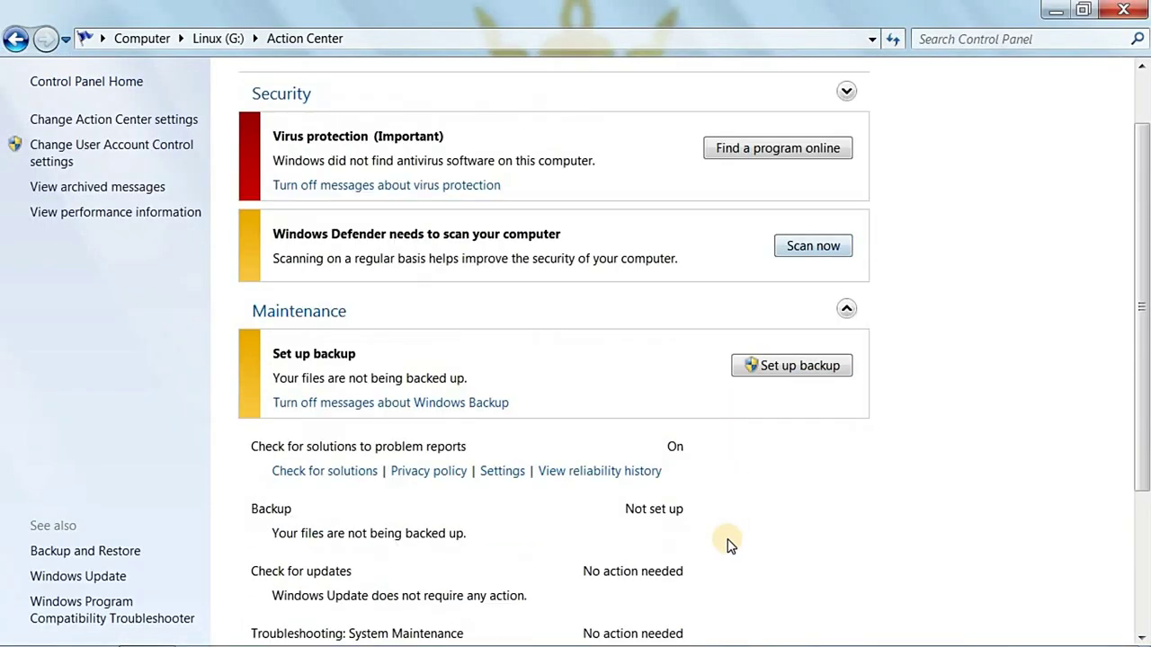
left_click(125, 120)
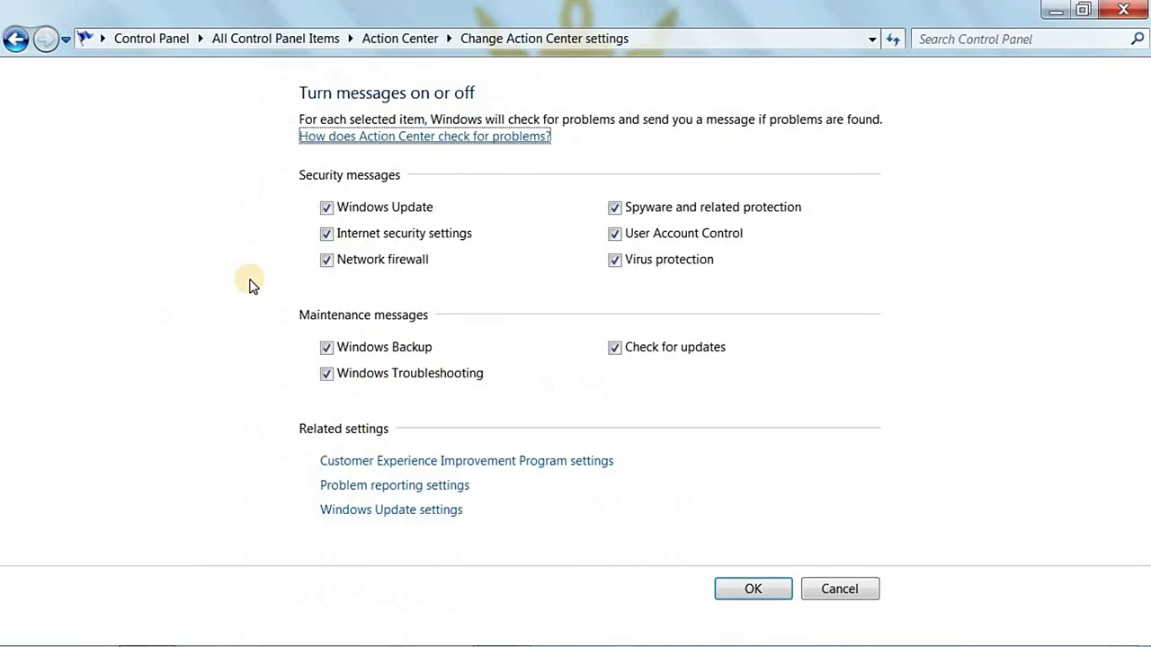
left_click(21, 38)
left_click(10, 40)
Open the Linux (G:) drive and create a new folder beside the c text document
double_click(266, 127)
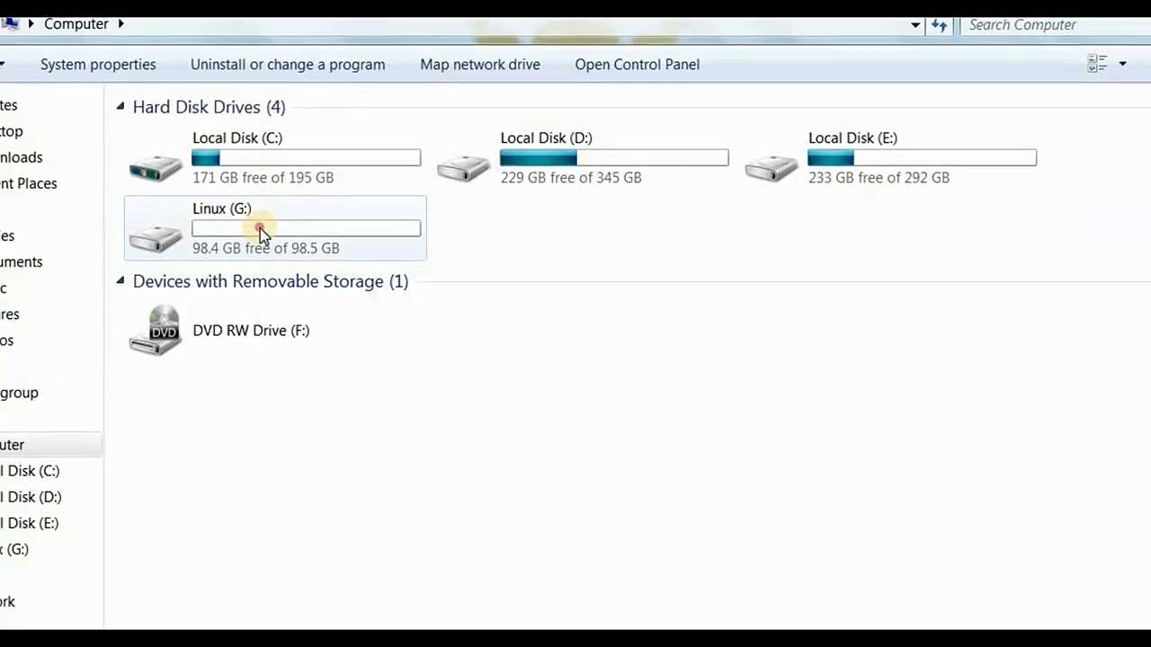
double_click(260, 228)
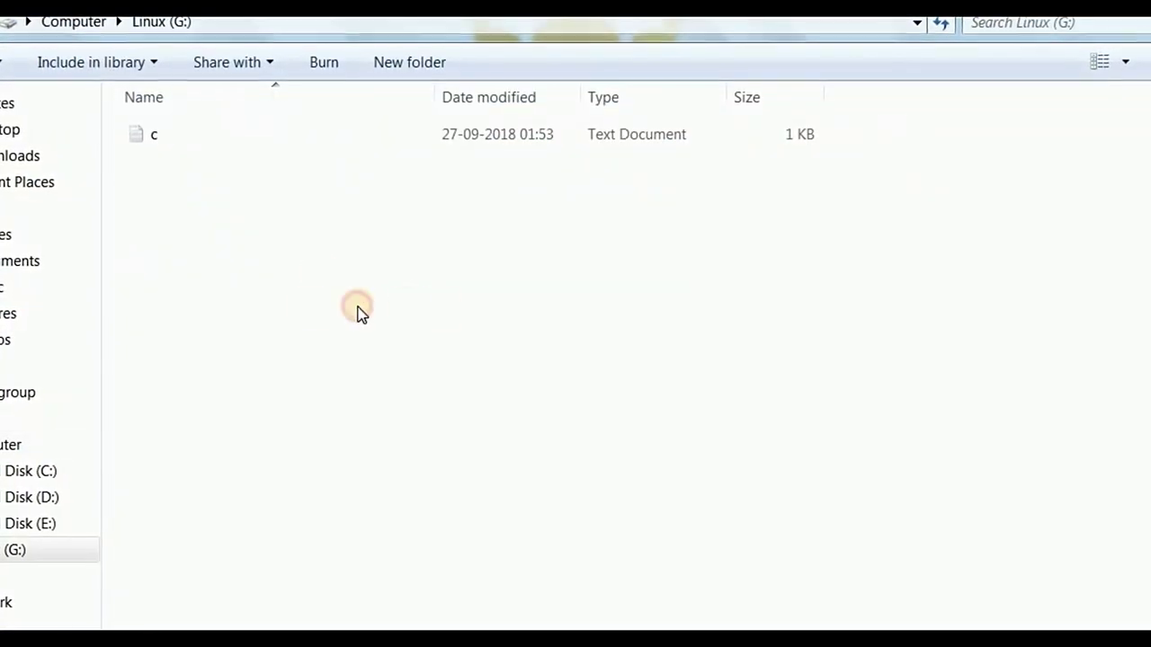
right_click(286, 291)
mouse_move(337, 545)
left_click(611, 231)
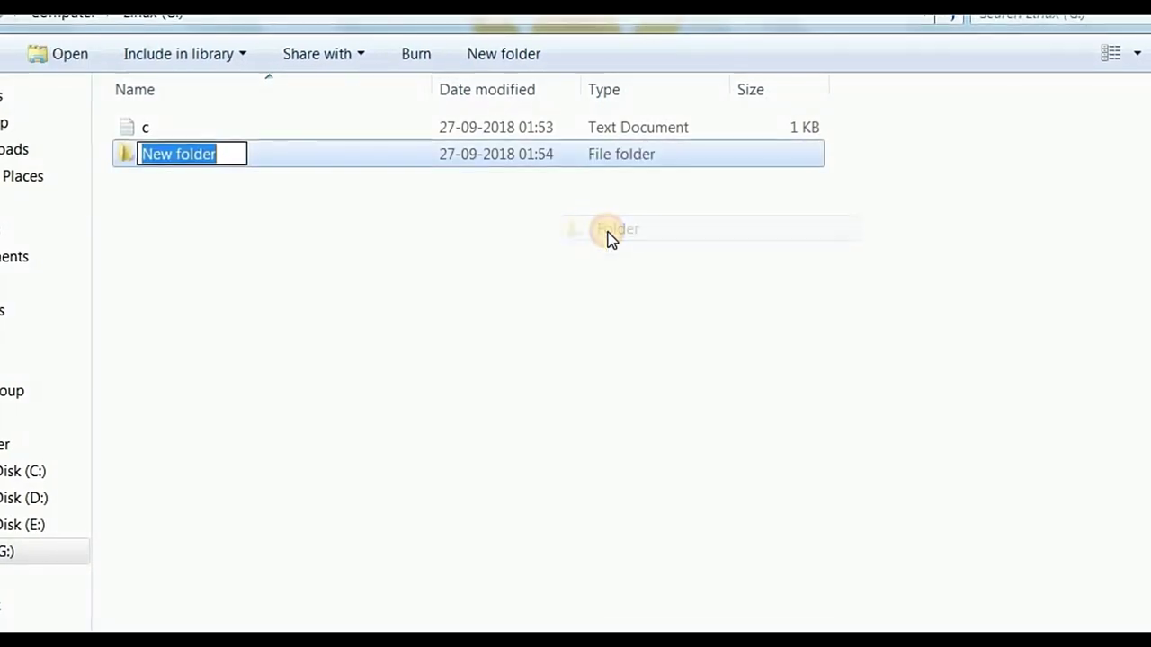
Copy the entire text of the c text document, including the leading "c.", and close the document
double_click(148, 130)
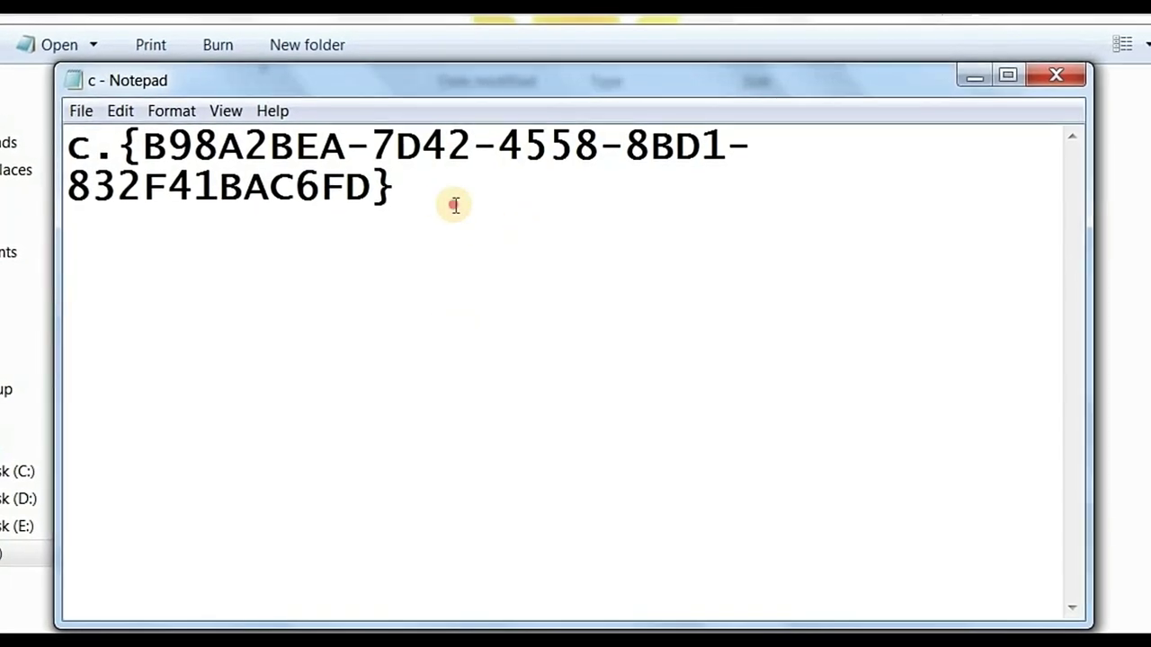
key("ctrl+a")
right_click(198, 180)
left_click(259, 243)
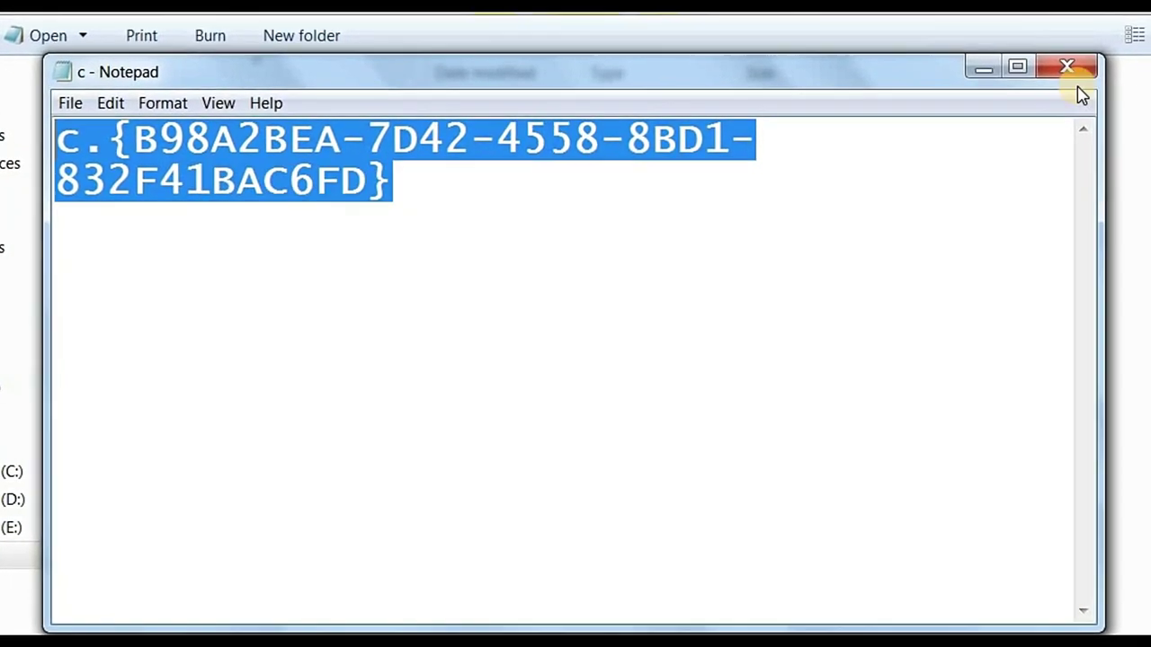
left_click(1063, 71)
Rename the new folder as Backup & restore.{B98A2BEA-7D42-4558-8BD1-832F41BAC6FD}, using the copied code
right_click(153, 144)
left_click(218, 465)
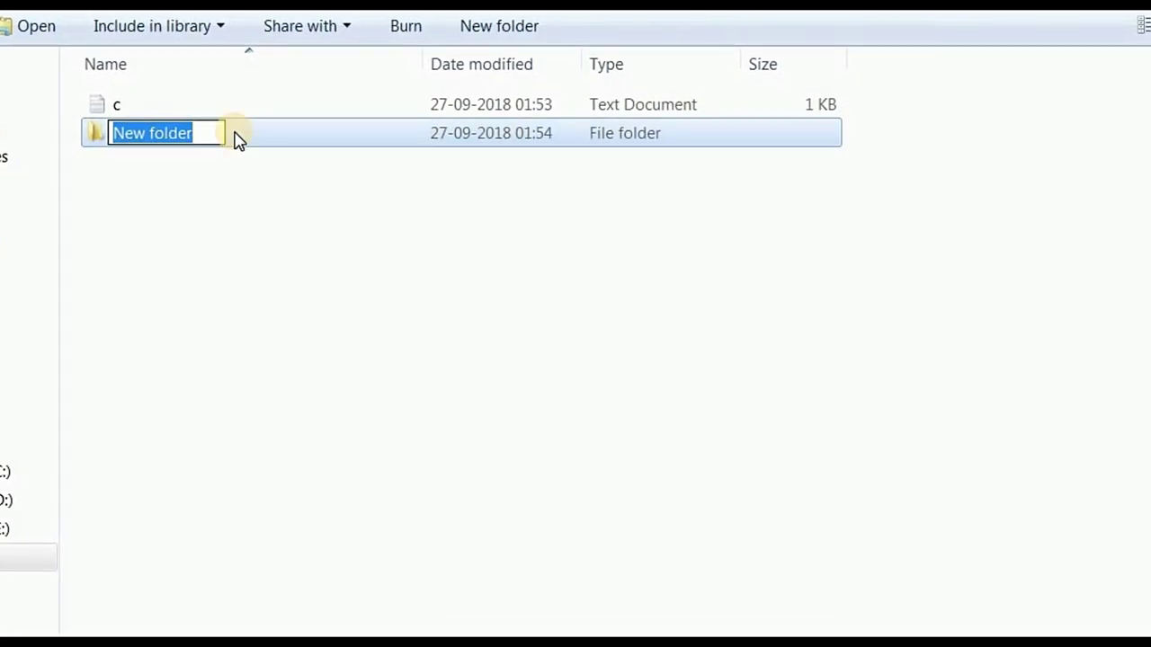
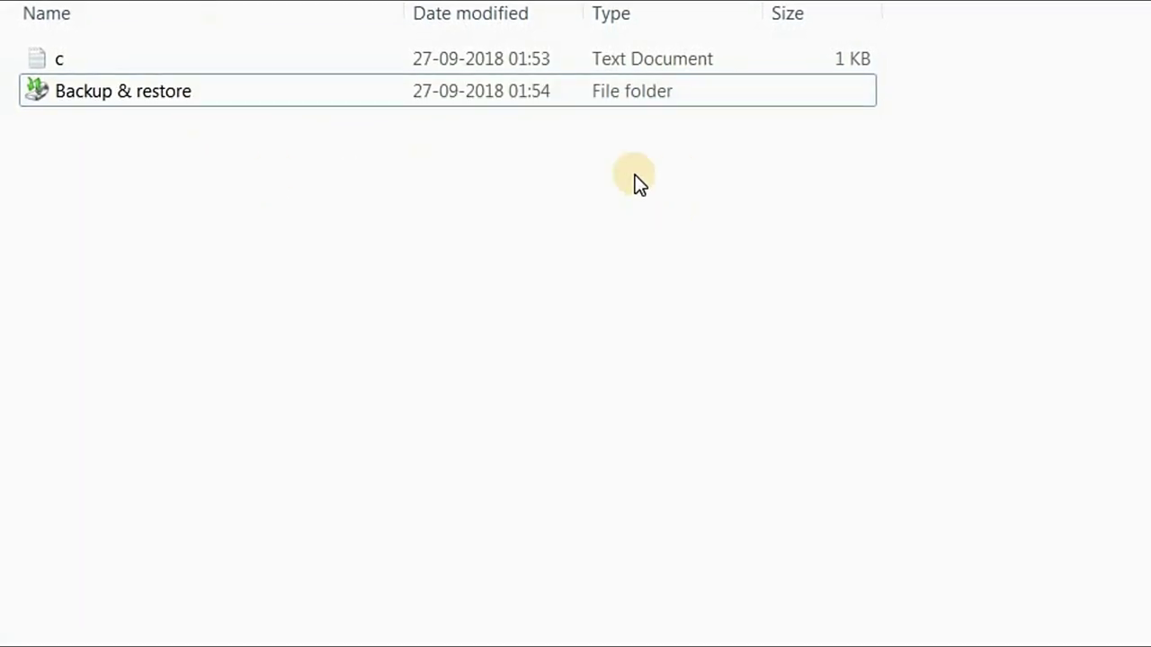
Open the Backup & restore folder, start setting up a backup to view it, and cancel the setup
double_click(119, 90)
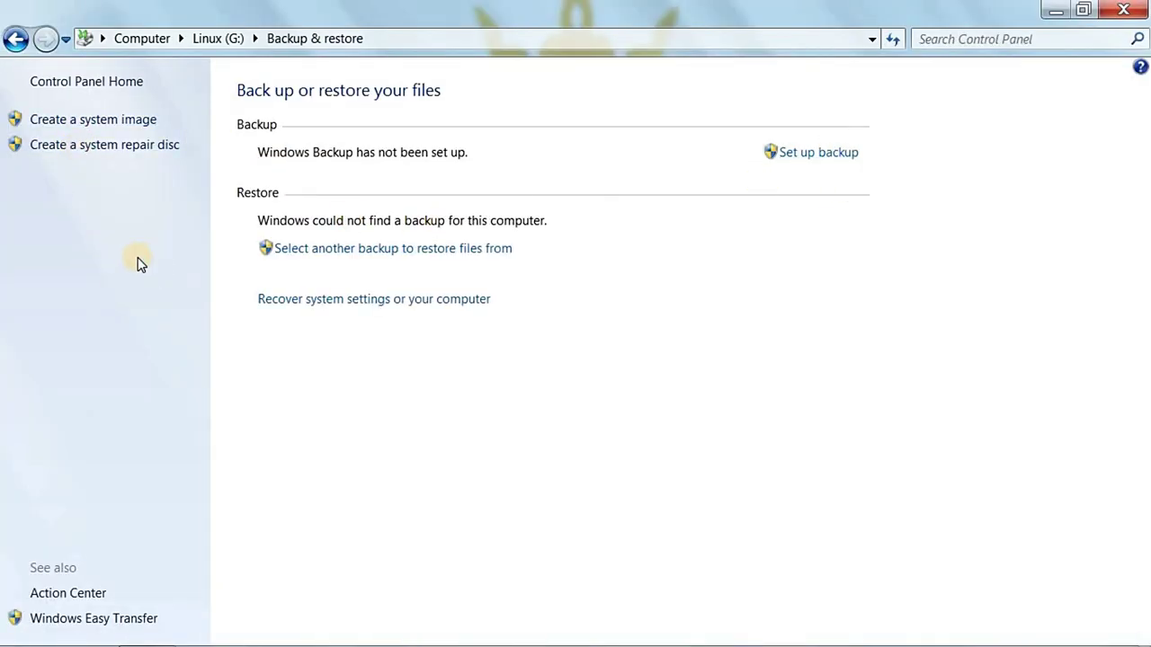
left_click(848, 622)
left_click(805, 155)
key("Escape")
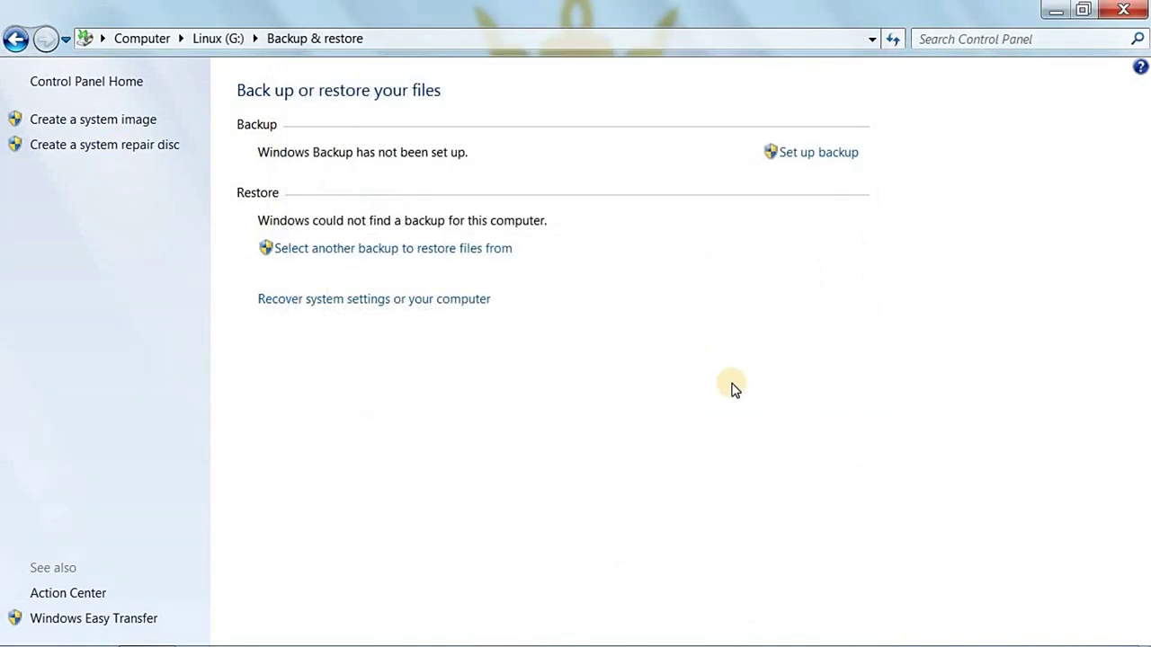